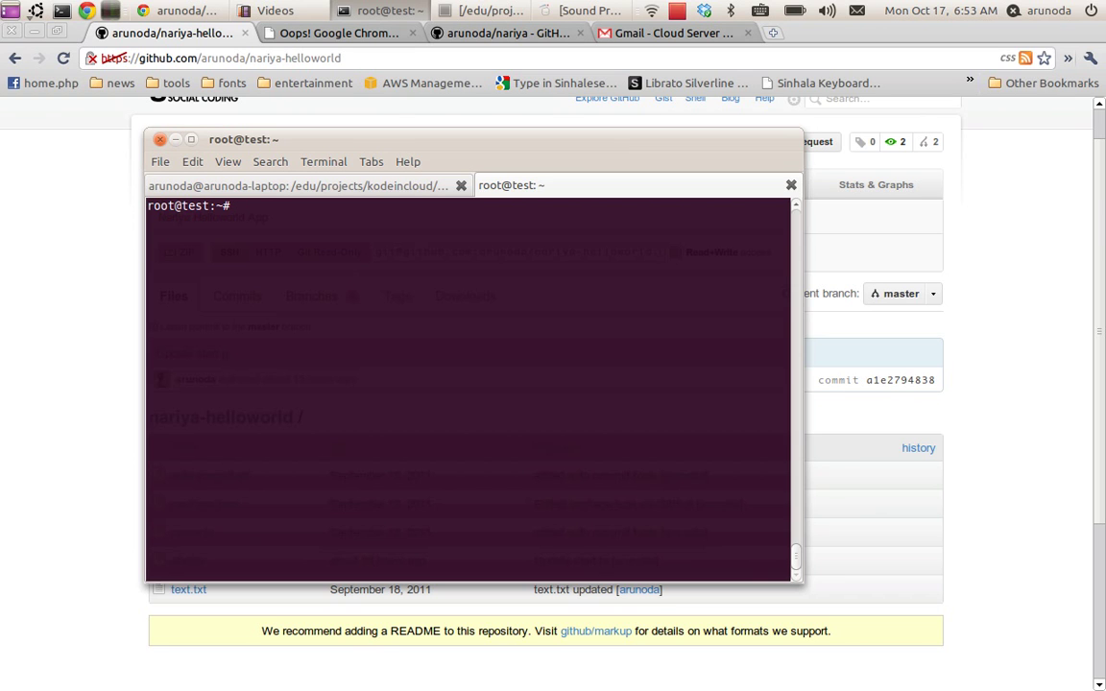
# Step: Install forever globally with 'sudo npm install forever -g', then clear the screen
pyautogui.write('sudo npm install')
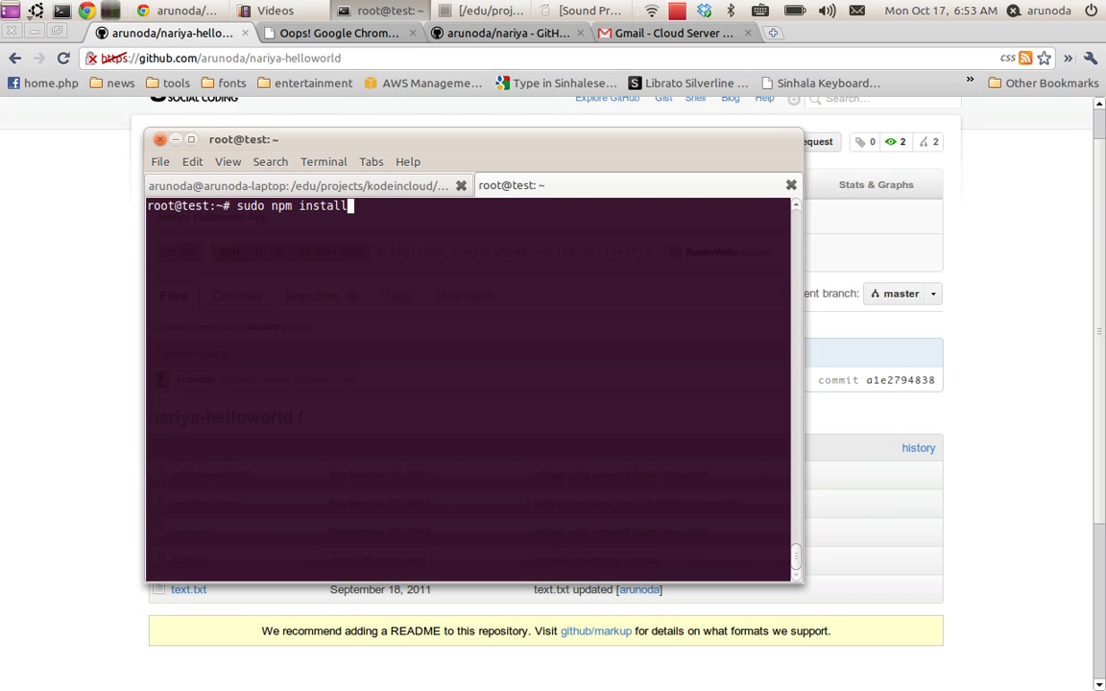
pyautogui.write(' forever -g')
pyautogui.press('Return')
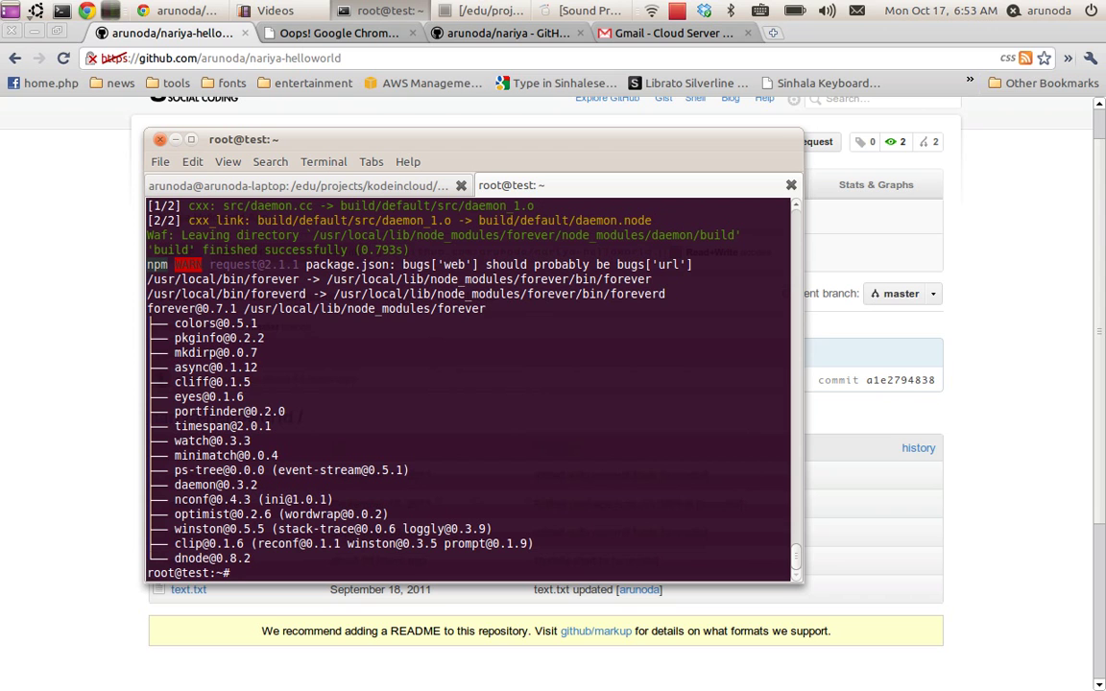
pyautogui.write('clear')
pyautogui.press('Return')
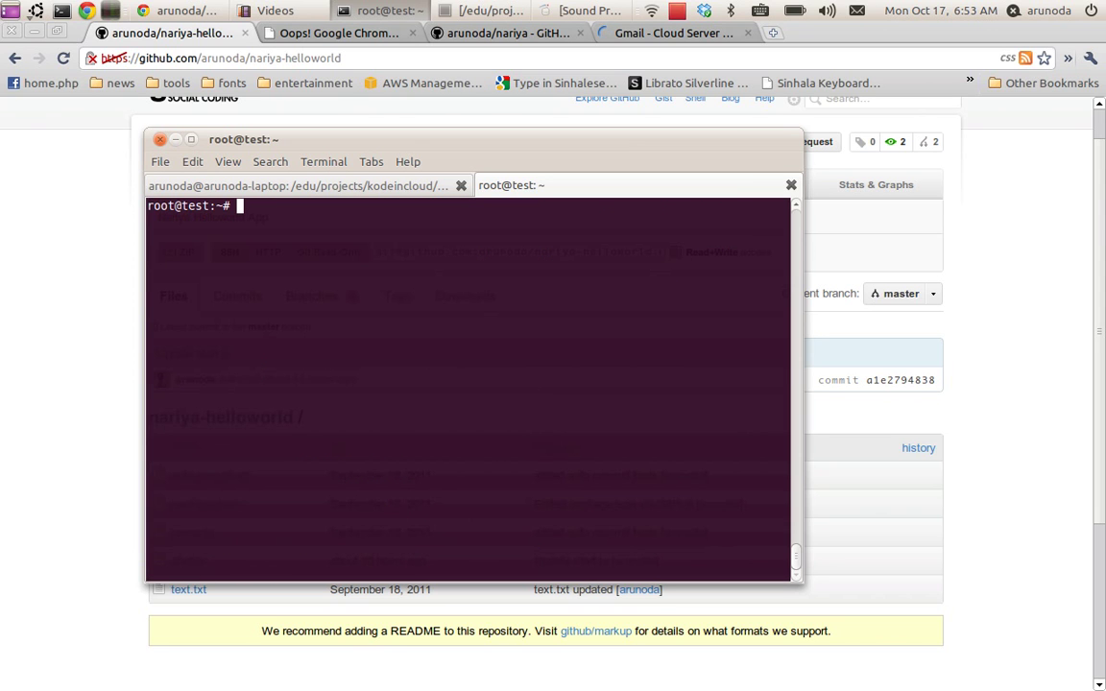
# Step: Install the nariya package globally with 'sudo npm install nariya -g', then clear the screen
pyautogui.write('np')
pyautogui.write('sudo ')
pyautogui.write(' install na')
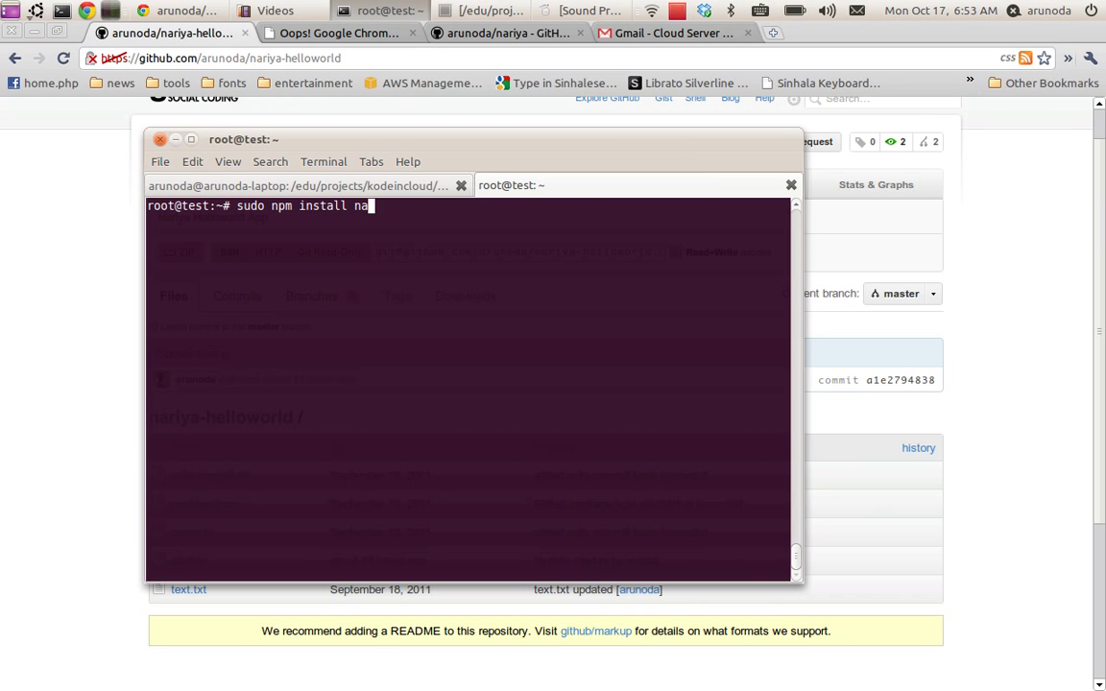
pyautogui.write('riya -g')
pyautogui.press('BackSpace')
pyautogui.press('BackSpace')
pyautogui.write('-g')
pyautogui.press('Return')
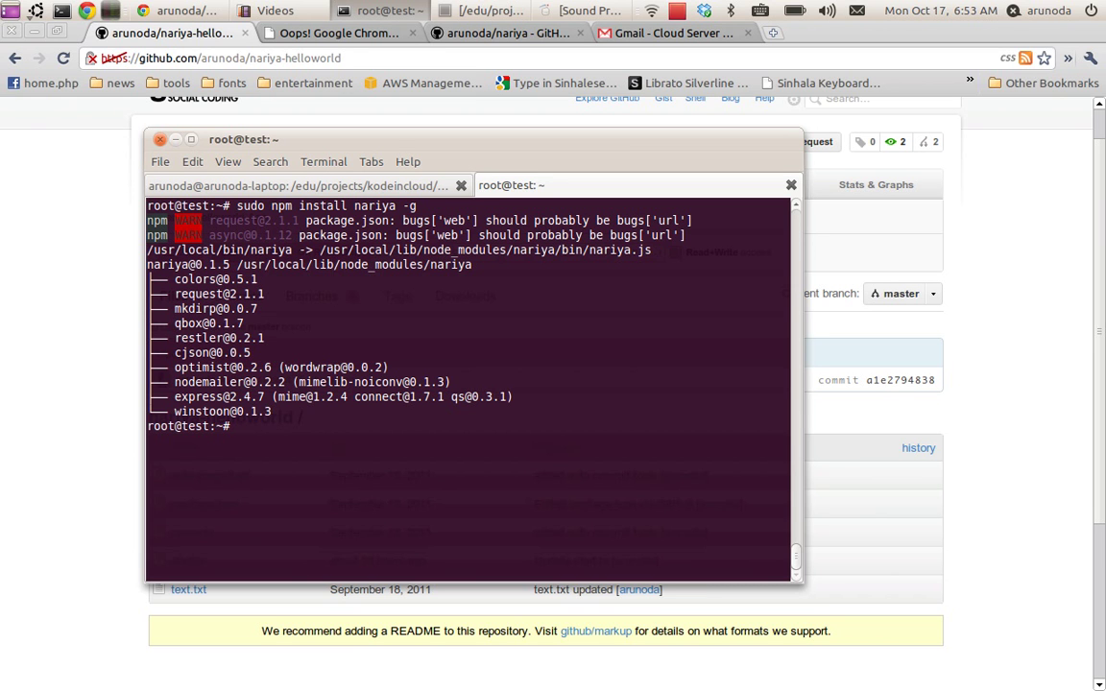
pyautogui.write('clear')
pyautogui.press('Return')
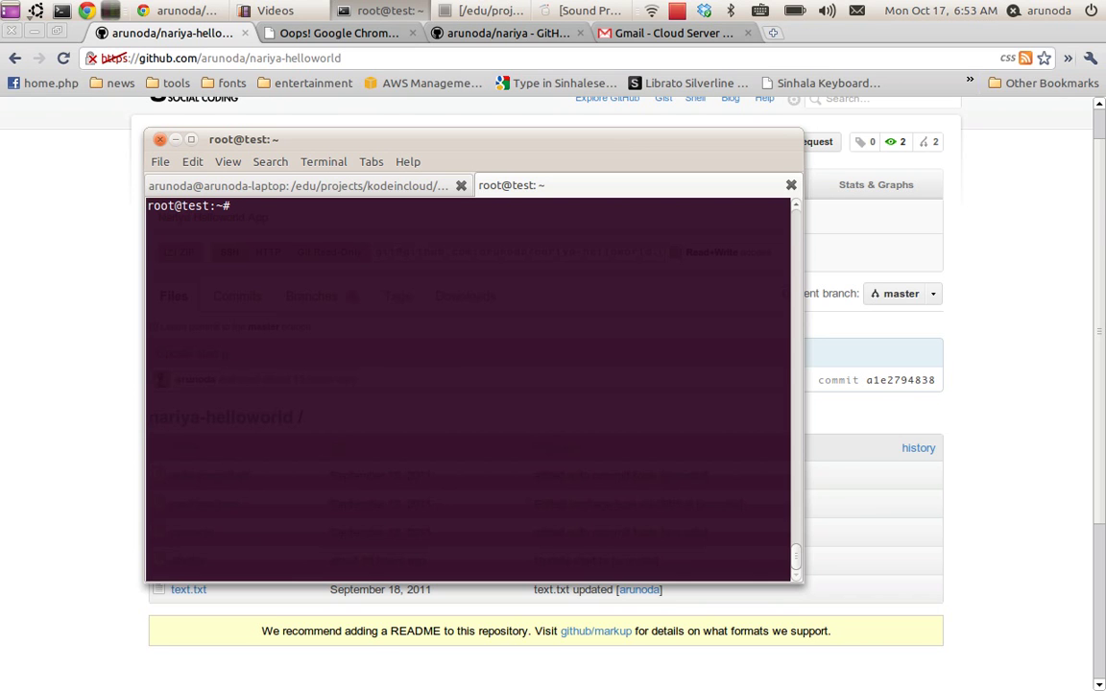
# Step: Run 'nariya start' to launch the deployment server on port 10010
pyautogui.write('nariya start')
pyautogui.press('Return')
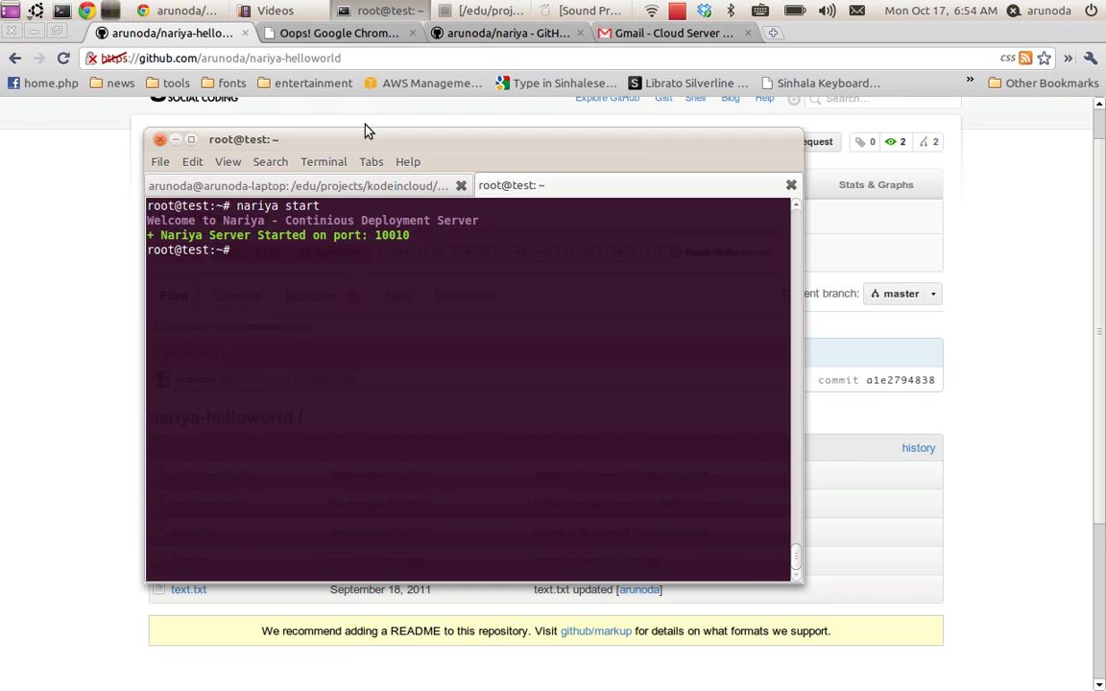
# Step: Look over the GitHub repository in the browser, then restore the terminal
pyautogui.click(176, 141)
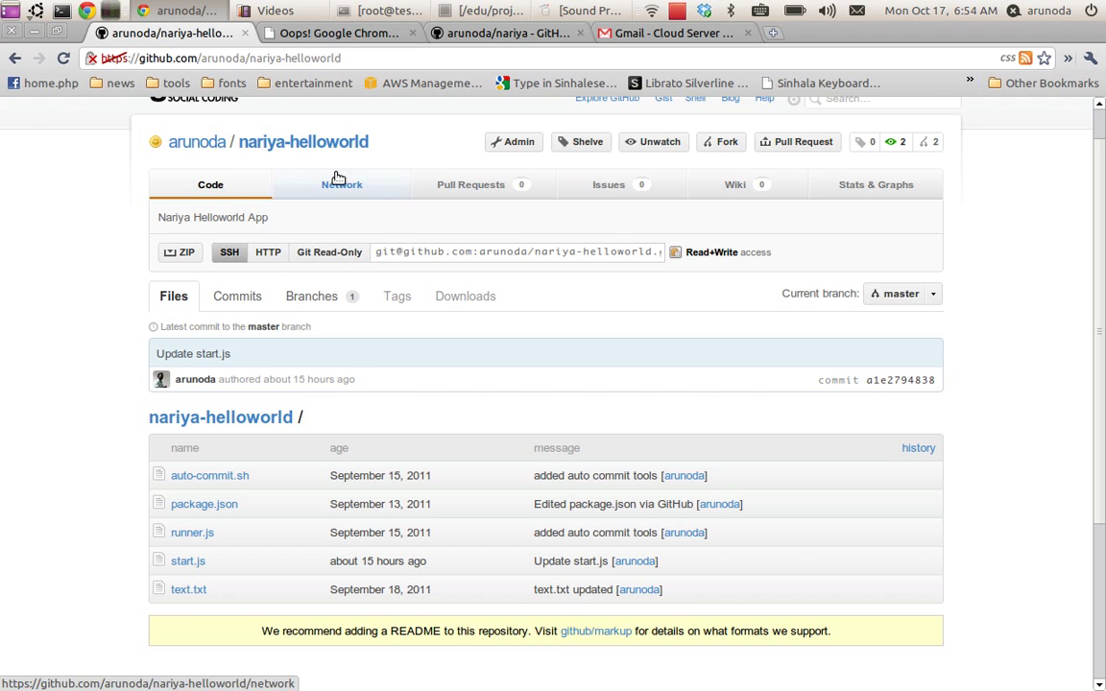
pyautogui.scroll(-2, 332, 267)
pyautogui.scroll(3, 332, 267)
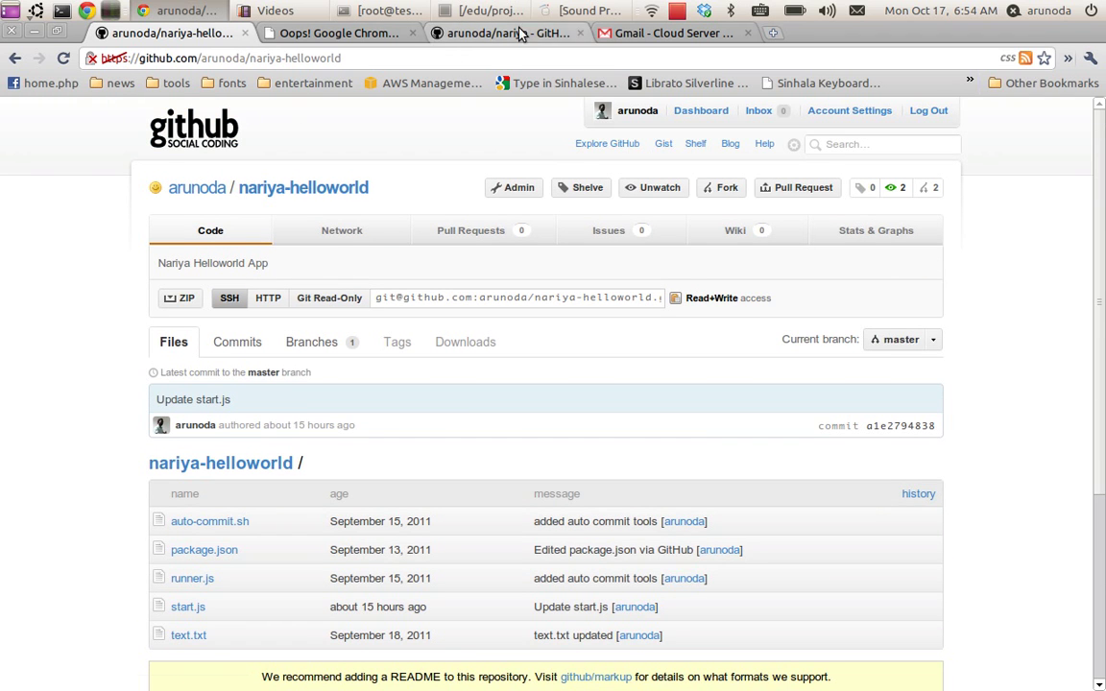
pyautogui.click(382, 10)
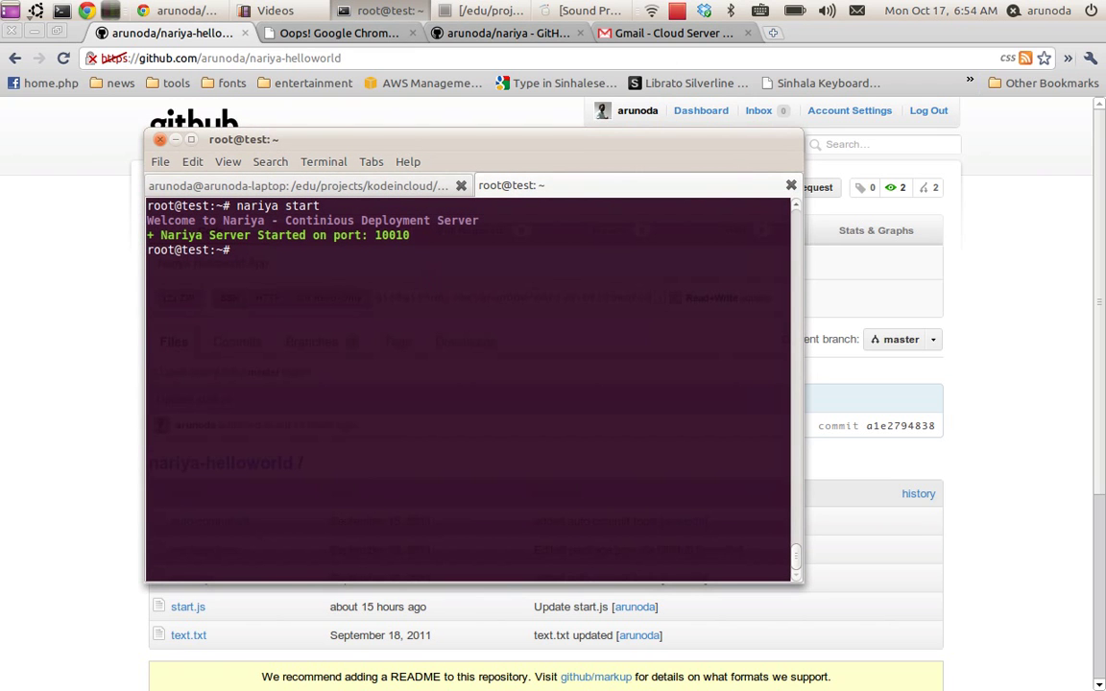
# Step: Move into the nariya-helloworld project folder and list its files
pyautogui.write('ls')
pyautogui.press('Return')
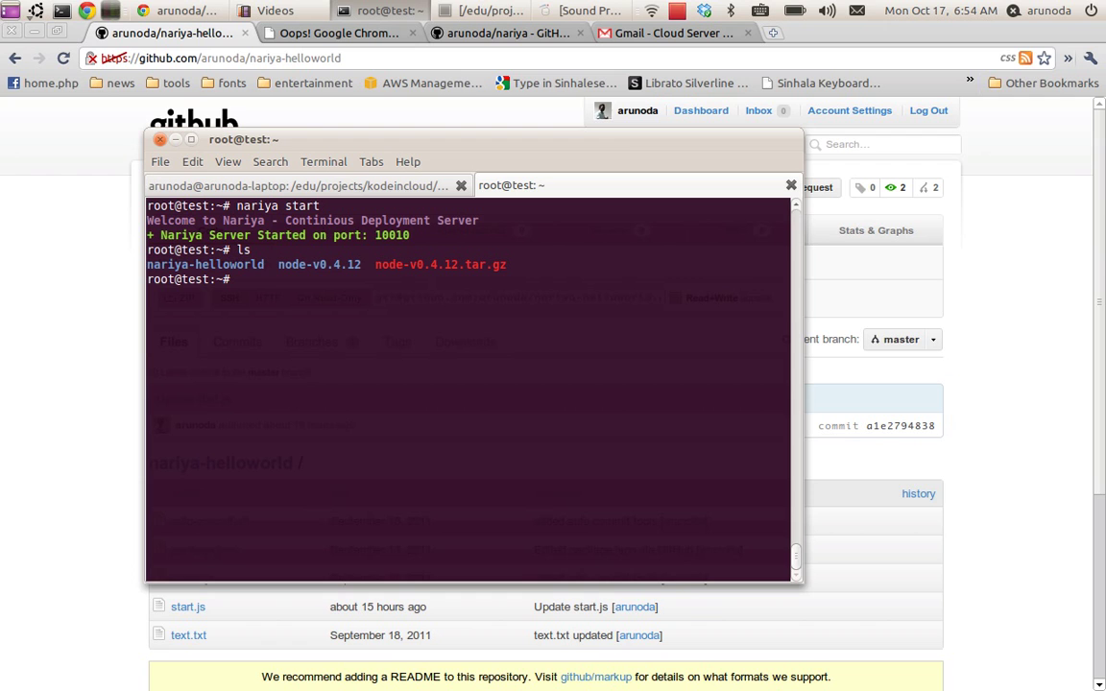
pyautogui.write('cd nari')
pyautogui.press('Tab')
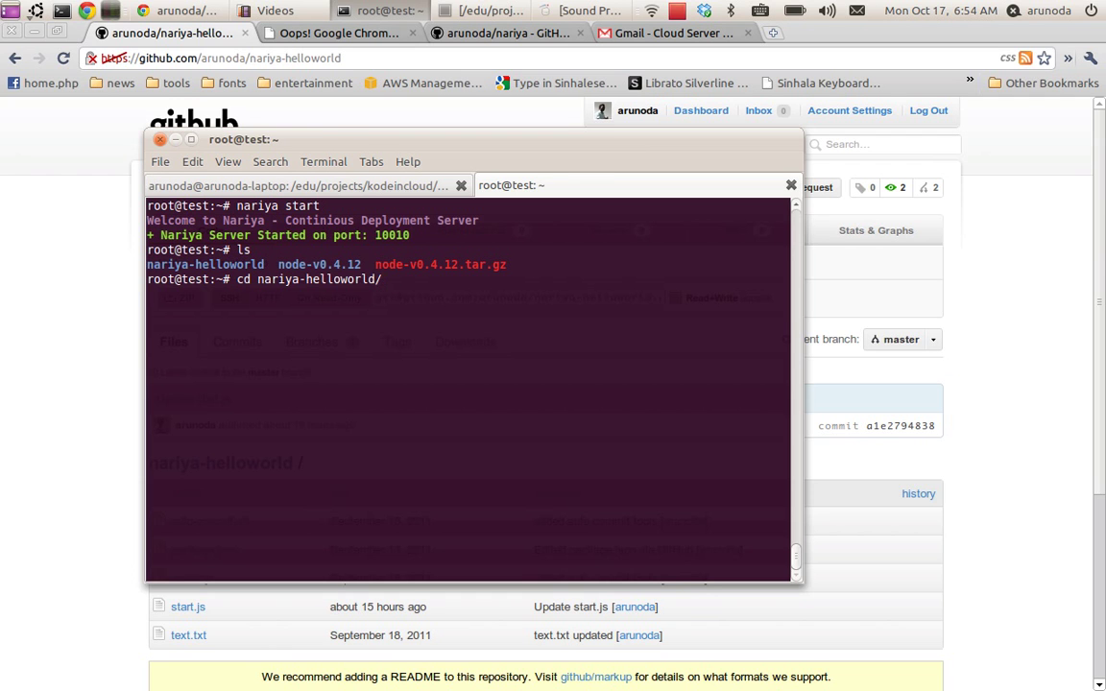
pyautogui.press('Return')
pyautogui.write('ls')
pyautogui.press('Return')
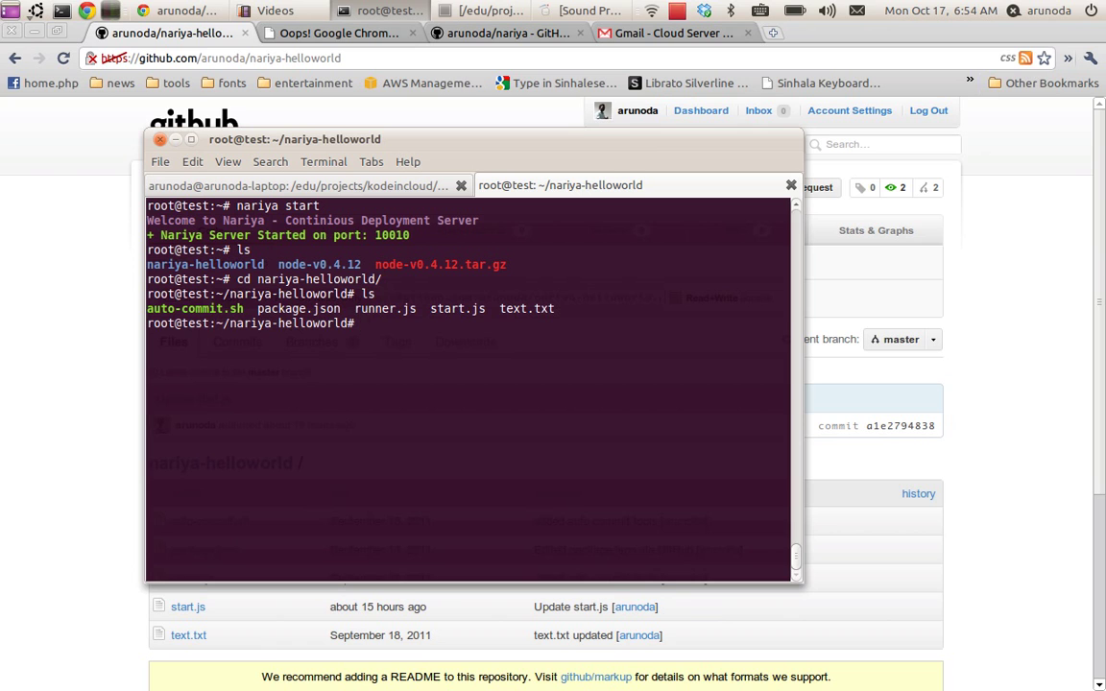
# Step: Register the project with 'nariya add helloworld' and copy the printed webhook URL
pyautogui.write('nariya addd')
pyautogui.press('BackSpace')
pyautogui.write('hellow')
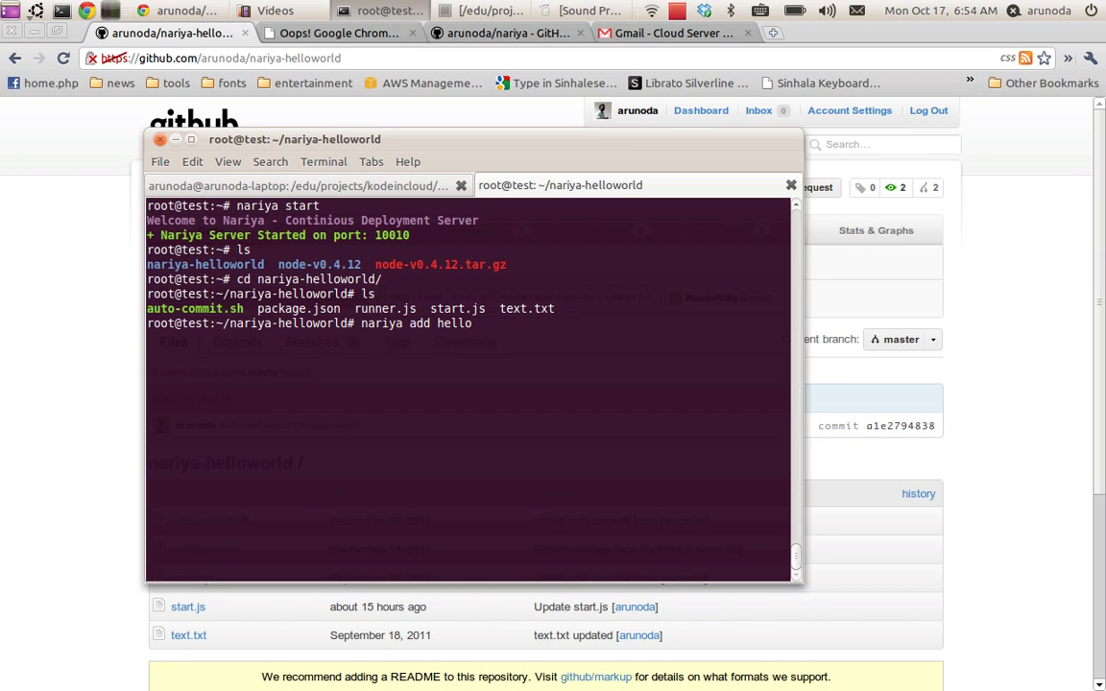
pyautogui.write('orld')
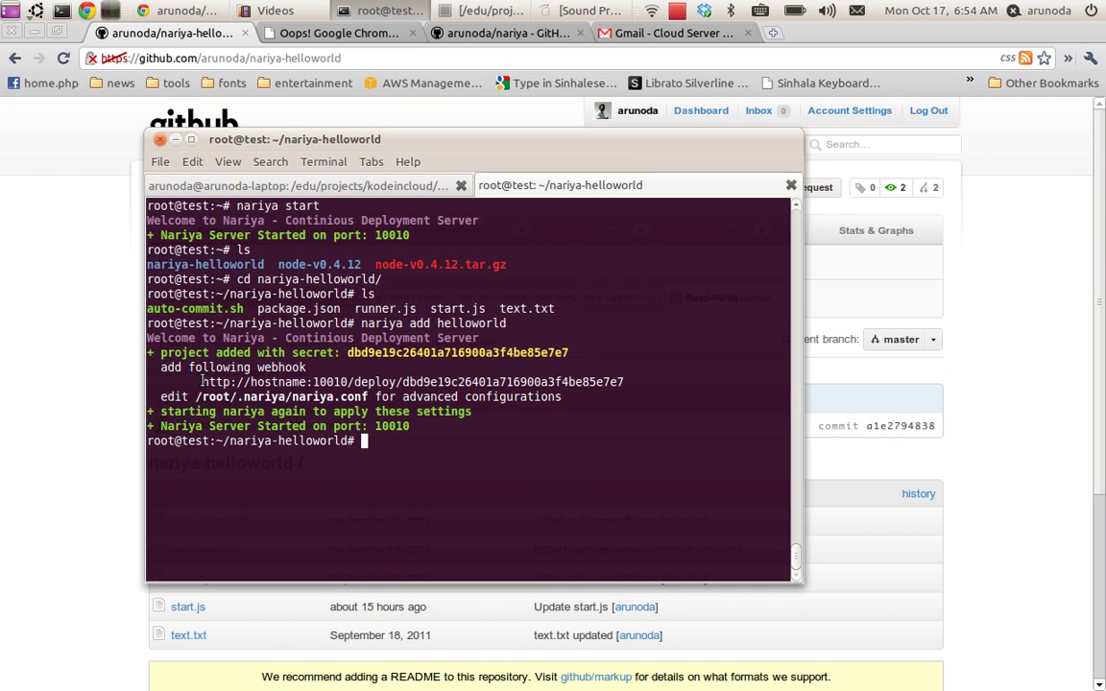
pyautogui.moveTo(201, 381); pyautogui.dragTo(634, 382)
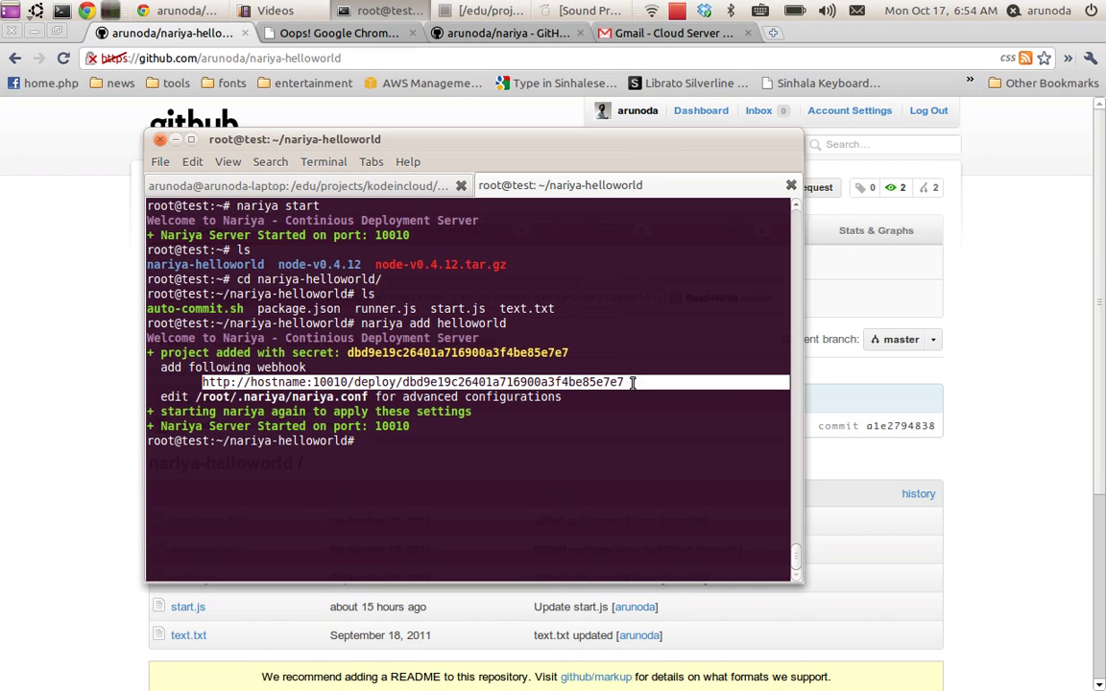
pyautogui.rightClick(597, 382)
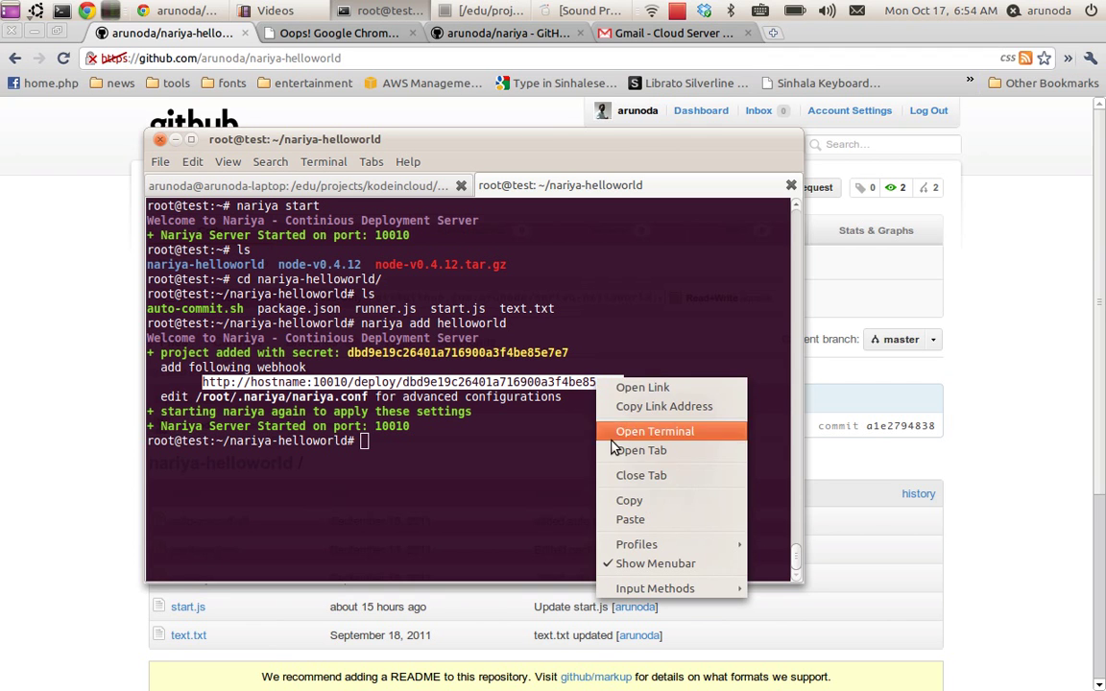
pyautogui.click(615, 497)
# Step: Go to the nariya-helloworld repository's Admin > Service Hooks > Post-Receive URLs settings
pyautogui.click(166, 137)
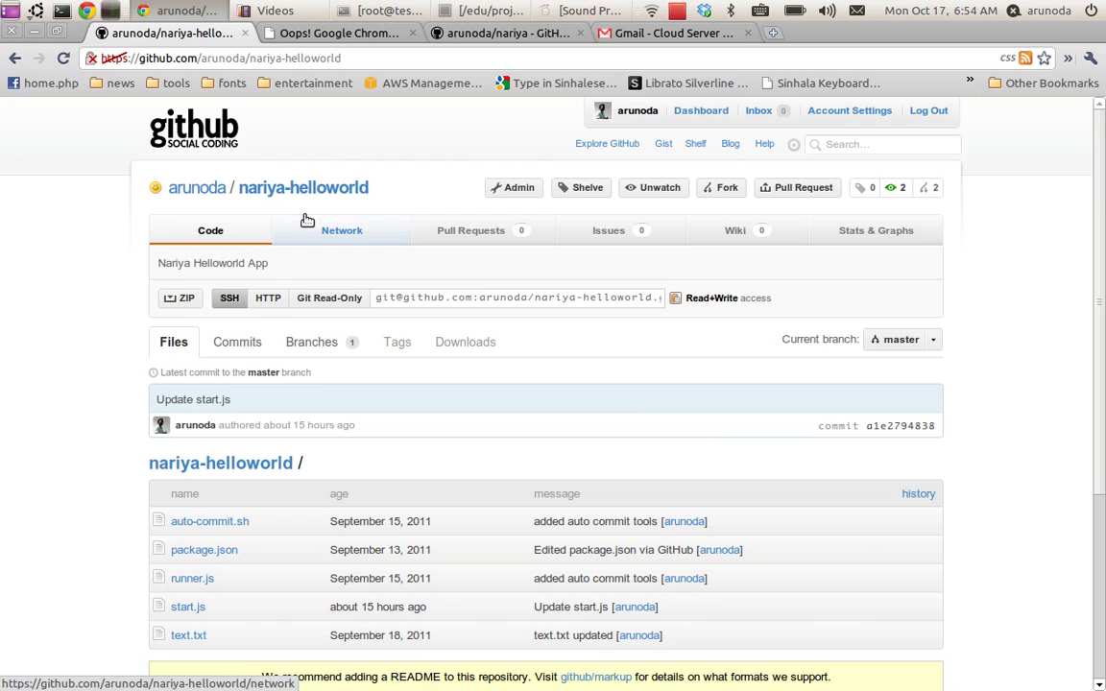
pyautogui.click(303, 192)
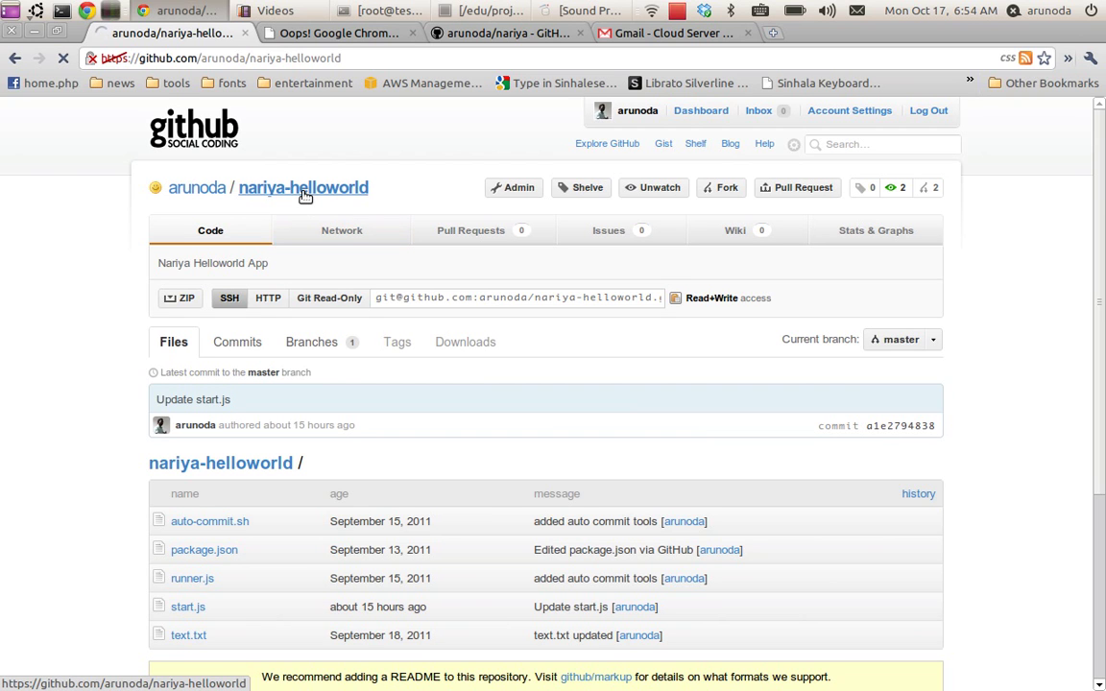
pyautogui.click(431, 231)
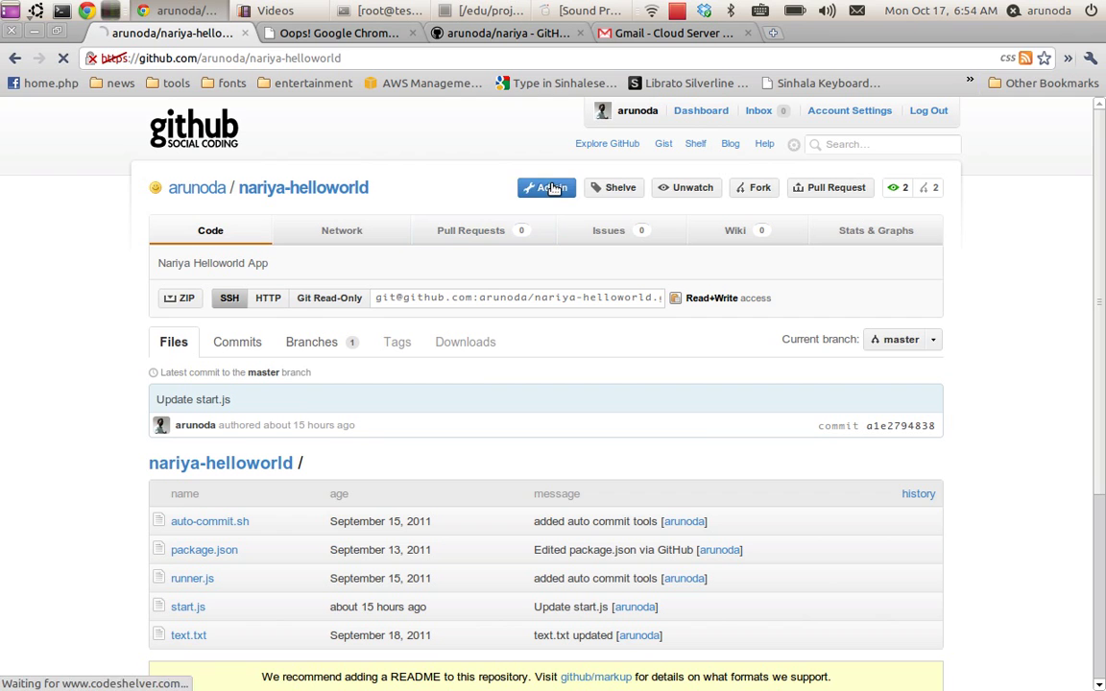
pyautogui.click(552, 189)
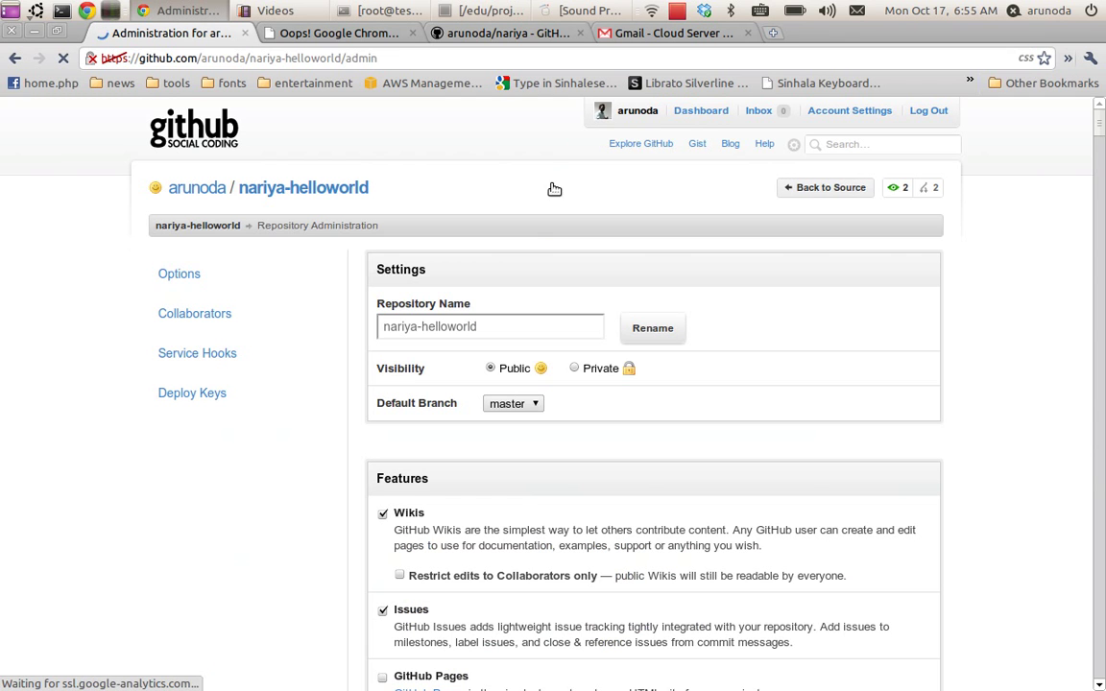
pyautogui.click(210, 353)
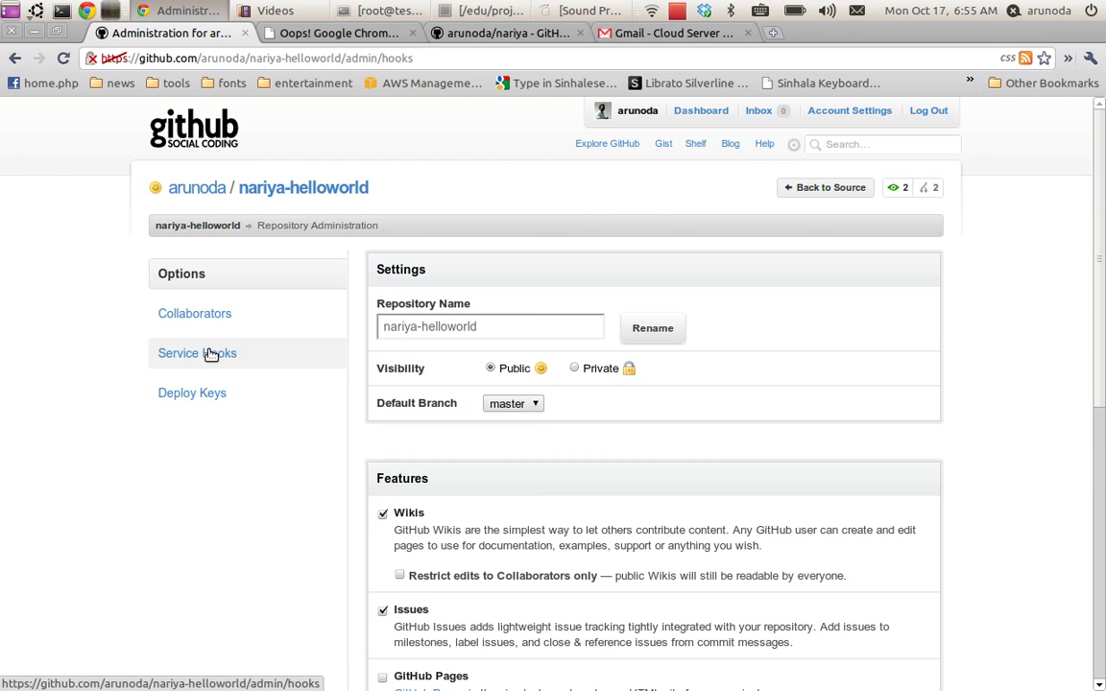
pyautogui.click(427, 294)
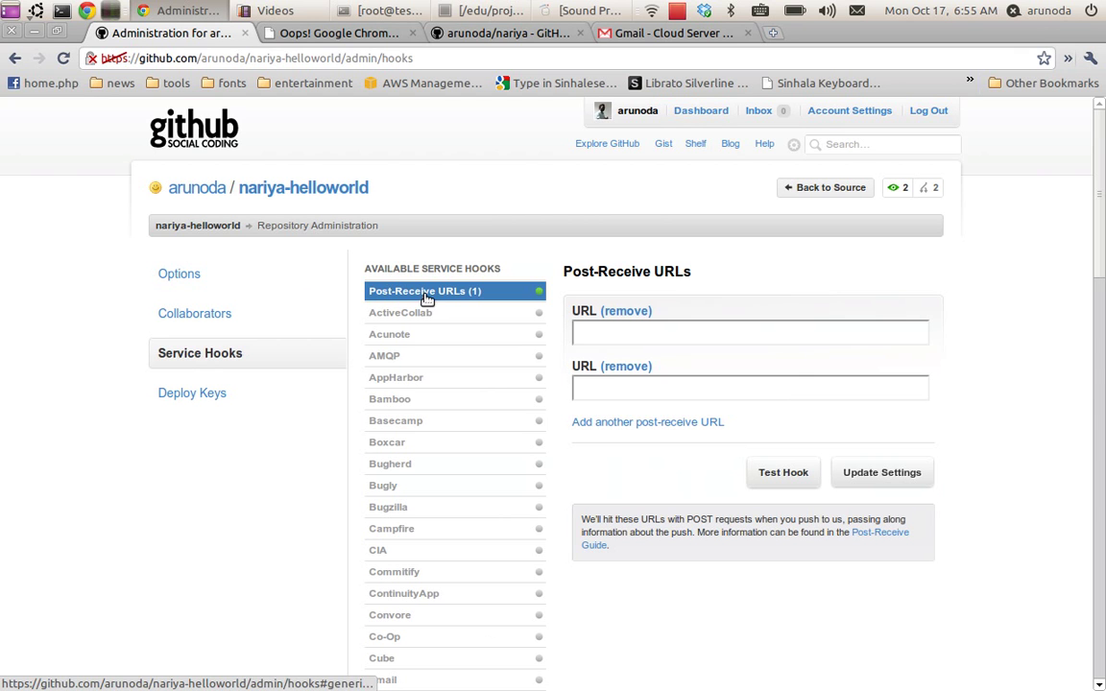
# Step: Paste the deploy URL into the first Post-Receive URL field and delete its placeholder hostname
pyautogui.click(591, 330)
pyautogui.hotkey('ctrl', 'v')
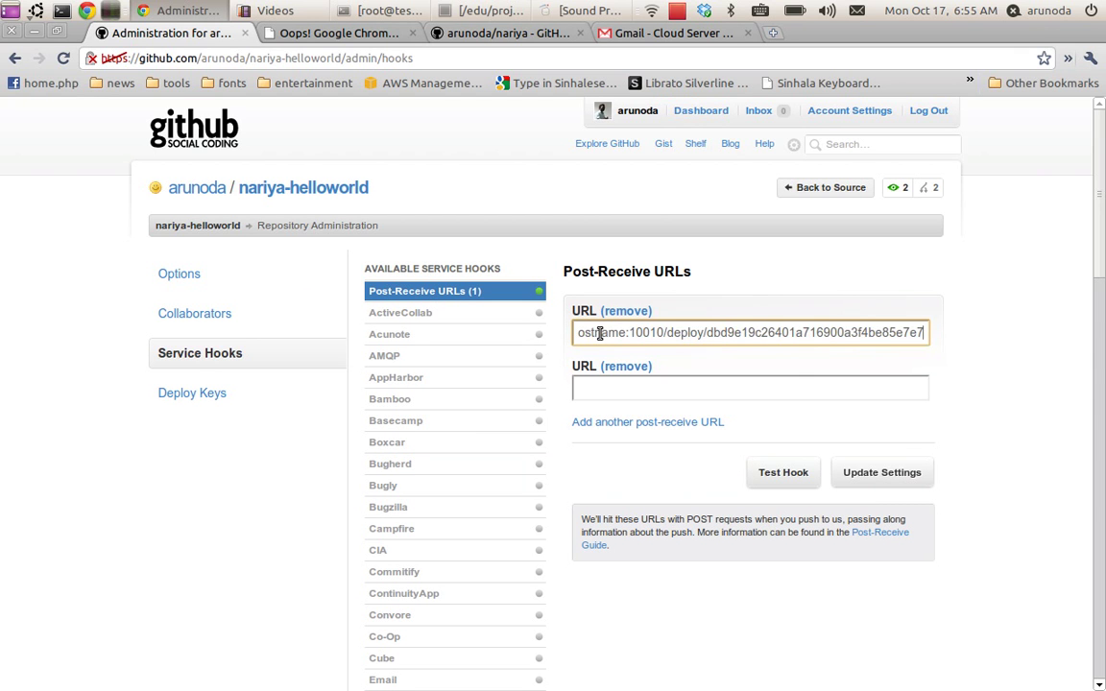
pyautogui.moveTo(639, 332); pyautogui.dragTo(493, 316)
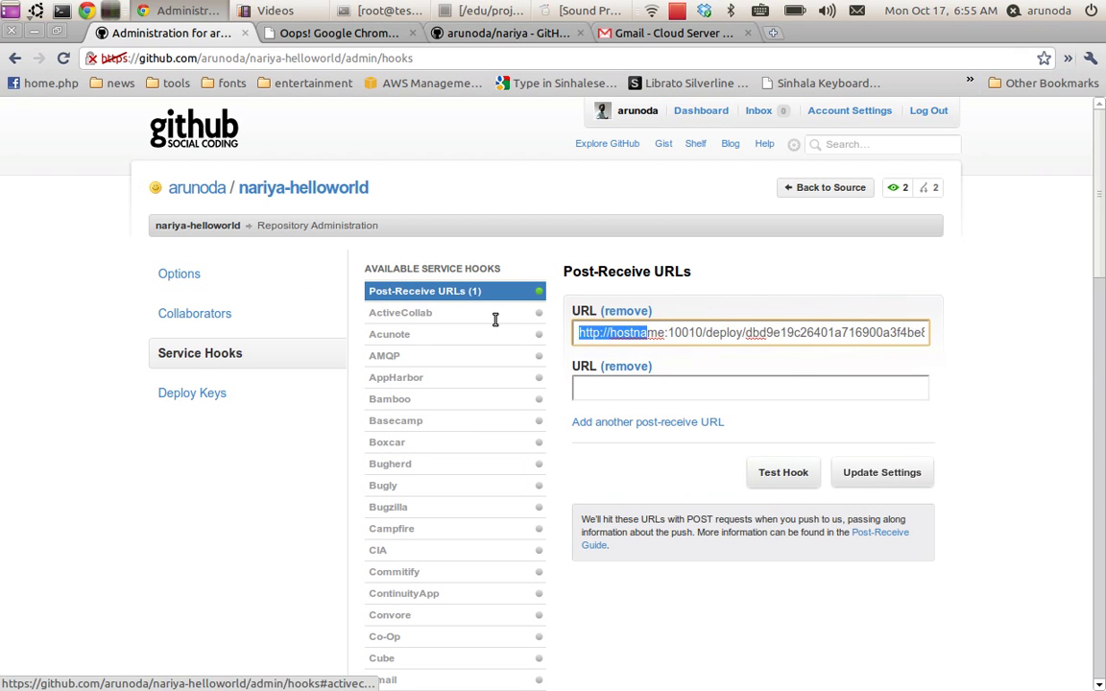
pyautogui.click(662, 335)
pyautogui.press('BackSpace')
pyautogui.press('BackSpace')
pyautogui.press('BackSpace')
pyautogui.press('BackSpace')
pyautogui.press('BackSpace')
pyautogui.press('BackSpace')
pyautogui.press('BackSpace')
pyautogui.press('BackSpace')
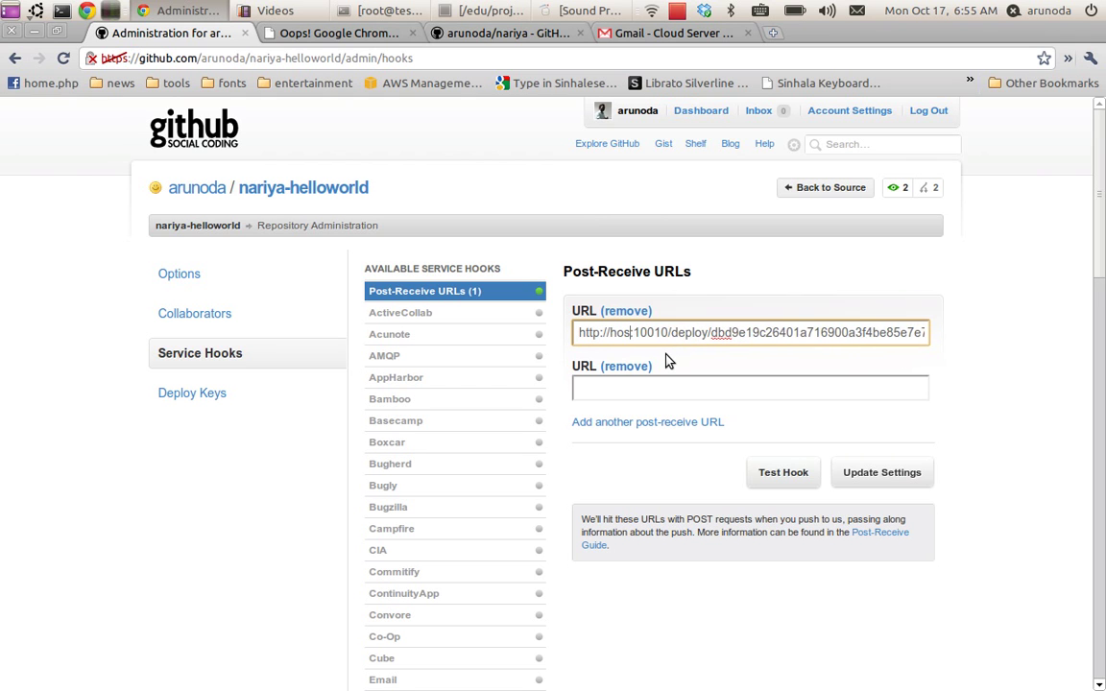
pyautogui.click(337, 32)
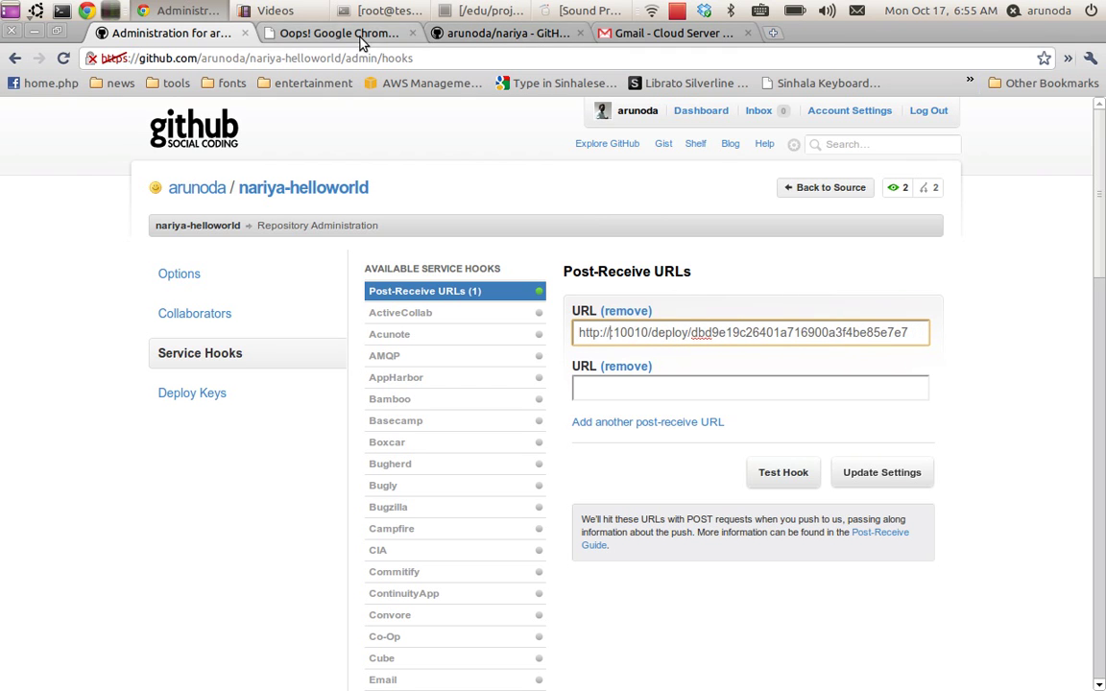
pyautogui.moveTo(163, 60); pyautogui.dragTo(81, 53)
pyautogui.click(173, 34)
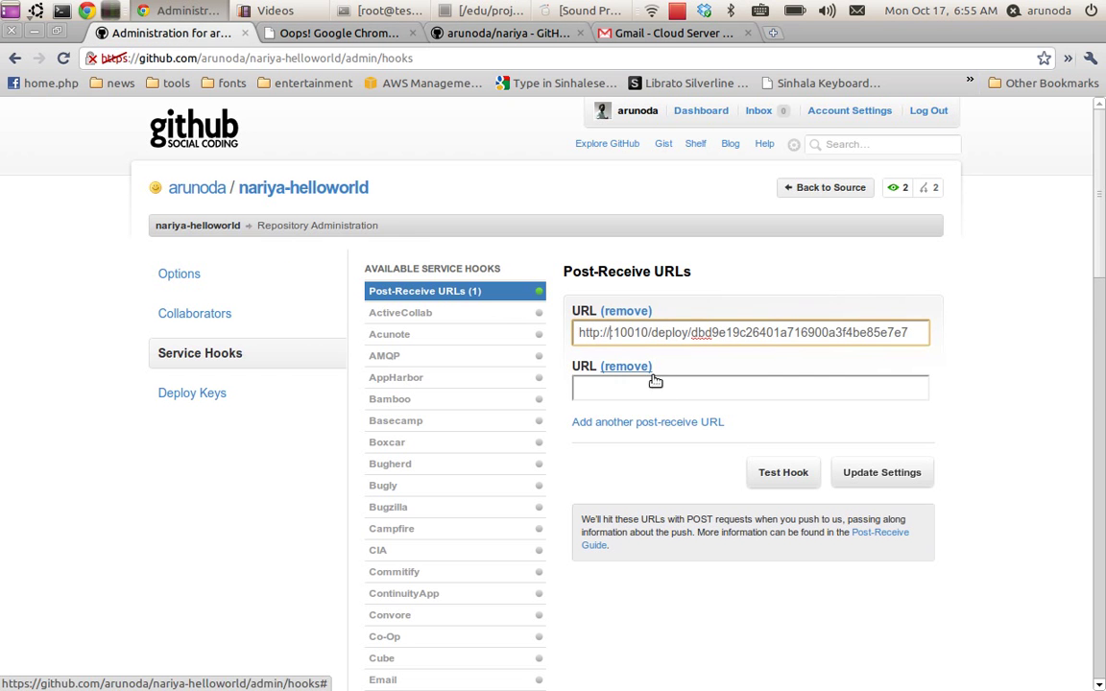
pyautogui.hotkey('ctrl', 'v')
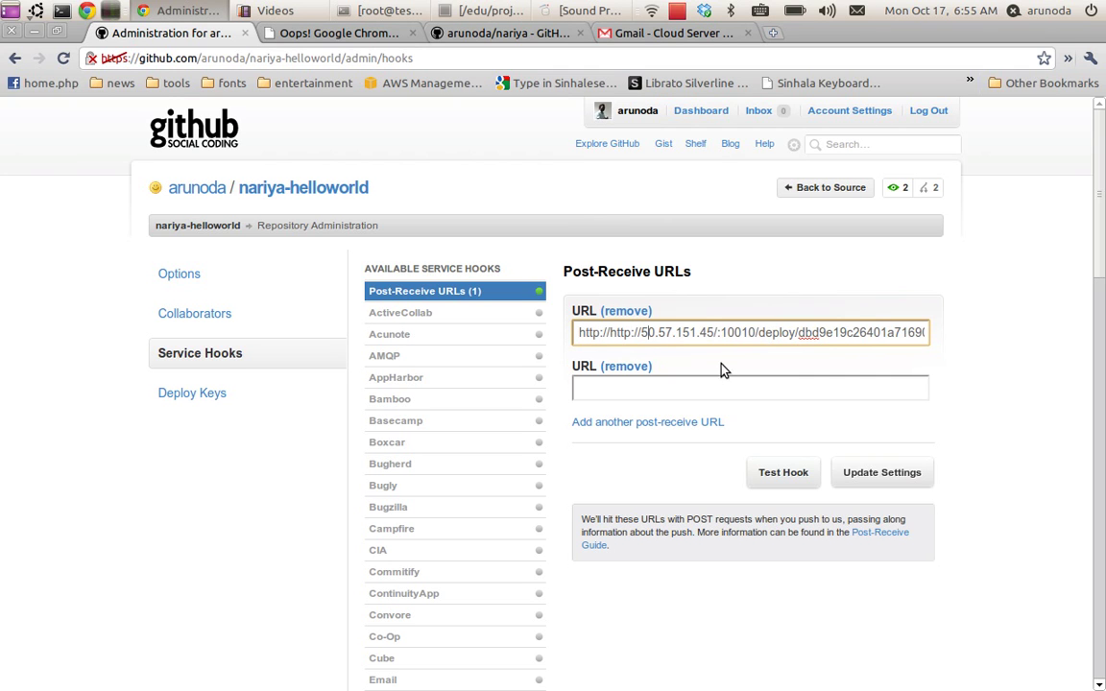
pyautogui.press('BackSpace')
pyautogui.write(':')
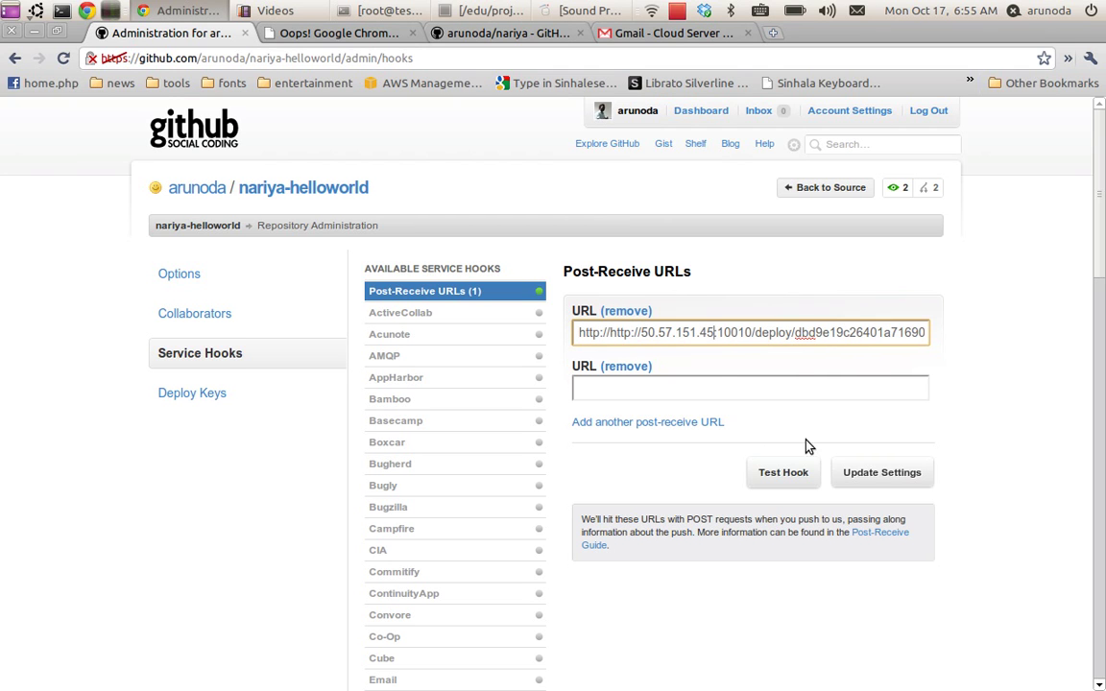
pyautogui.moveTo(643, 332); pyautogui.dragTo(611, 332)
pyautogui.press('BackSpace')
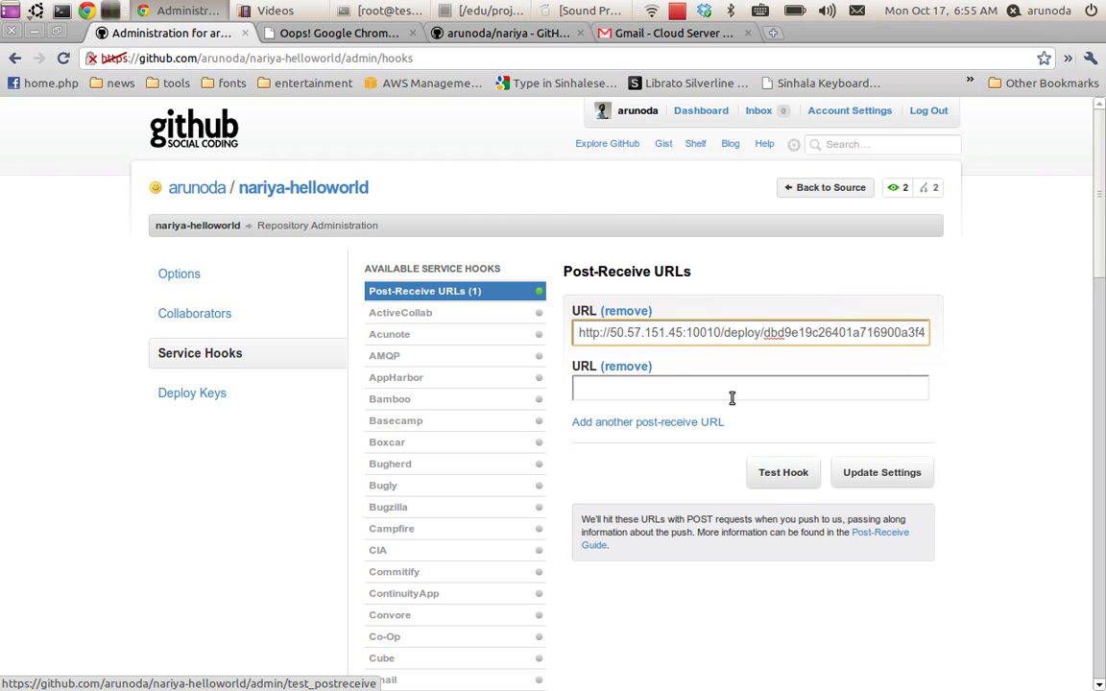
pyautogui.moveTo(732, 332); pyautogui.dragTo(902, 497)
pyautogui.click(897, 473)
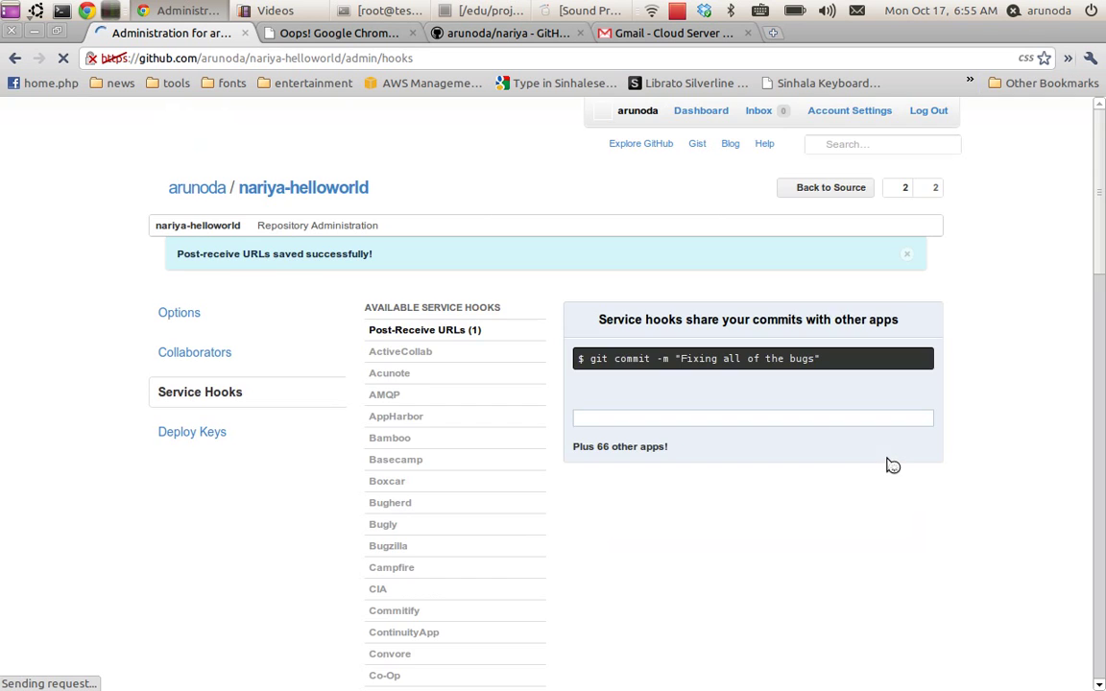
# Step: Test the post-receive hook to get 'Payload deployed', then check the terminal and reload the app tab
pyautogui.click(468, 327)
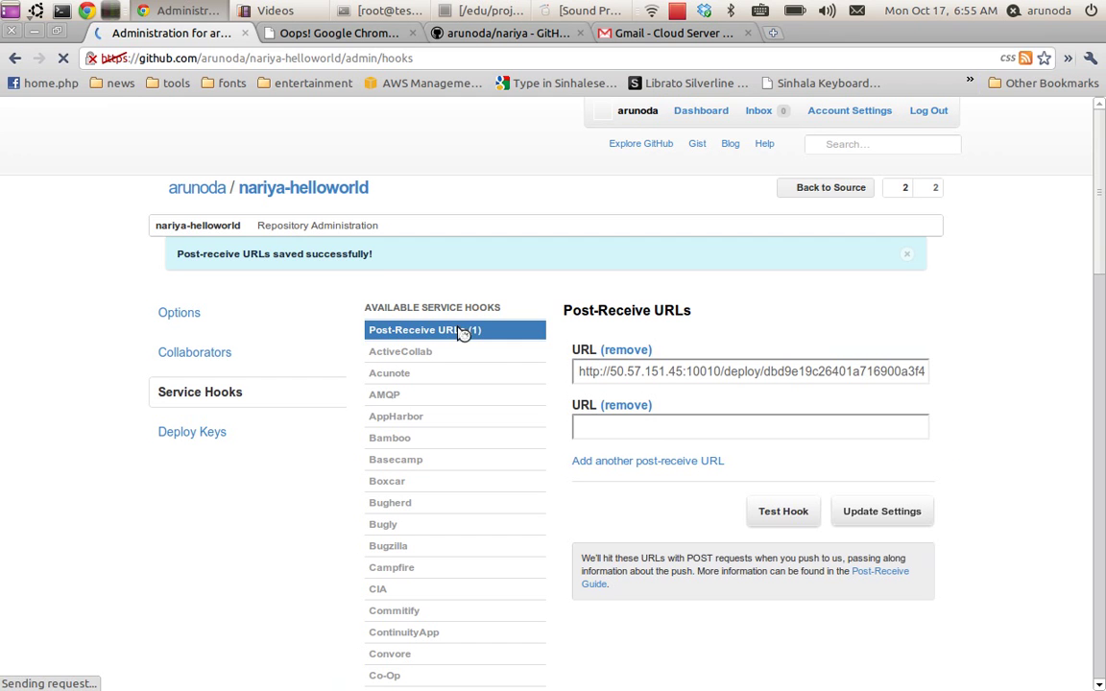
pyautogui.click(784, 512)
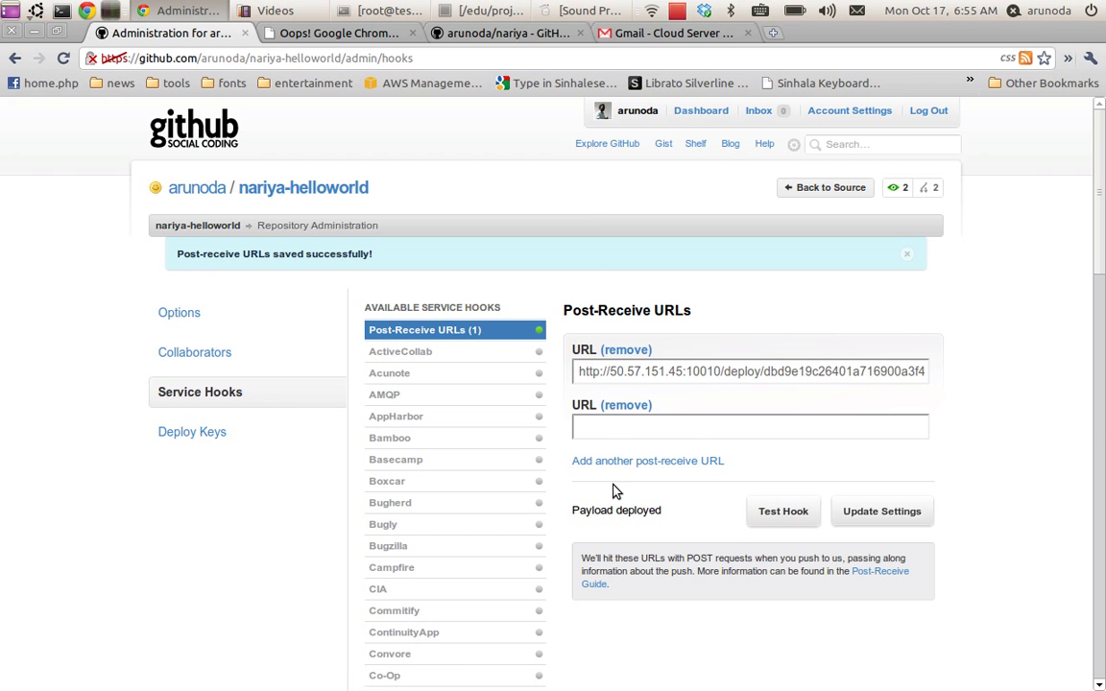
pyautogui.click(360, 7)
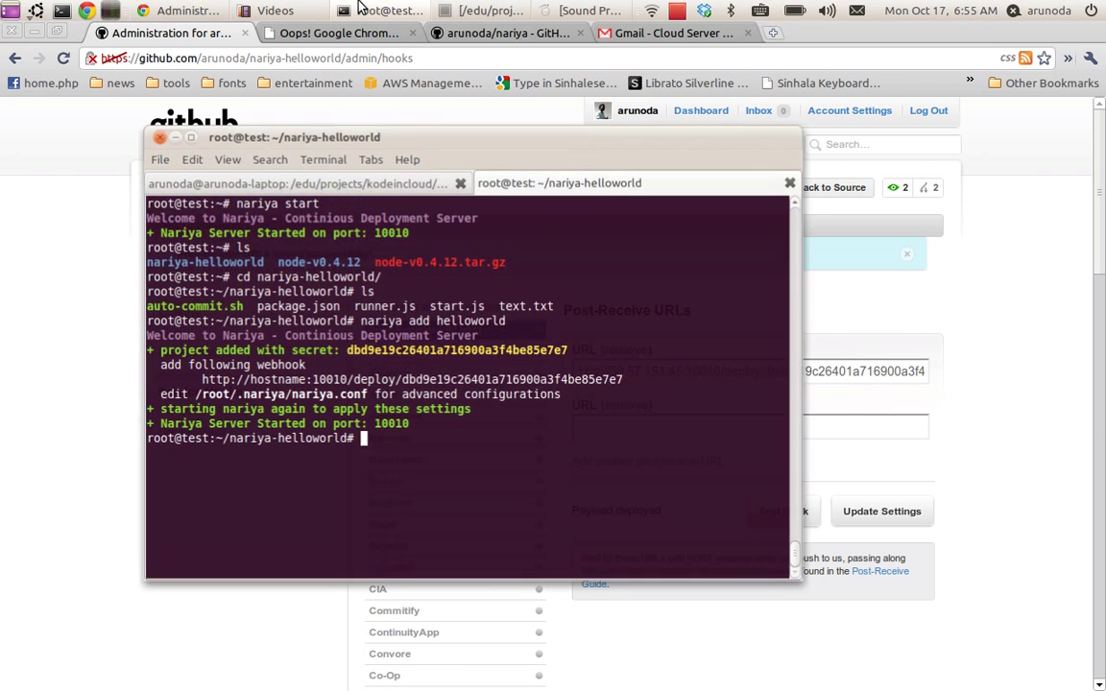
pyautogui.click(360, 7)
pyautogui.click(351, 33)
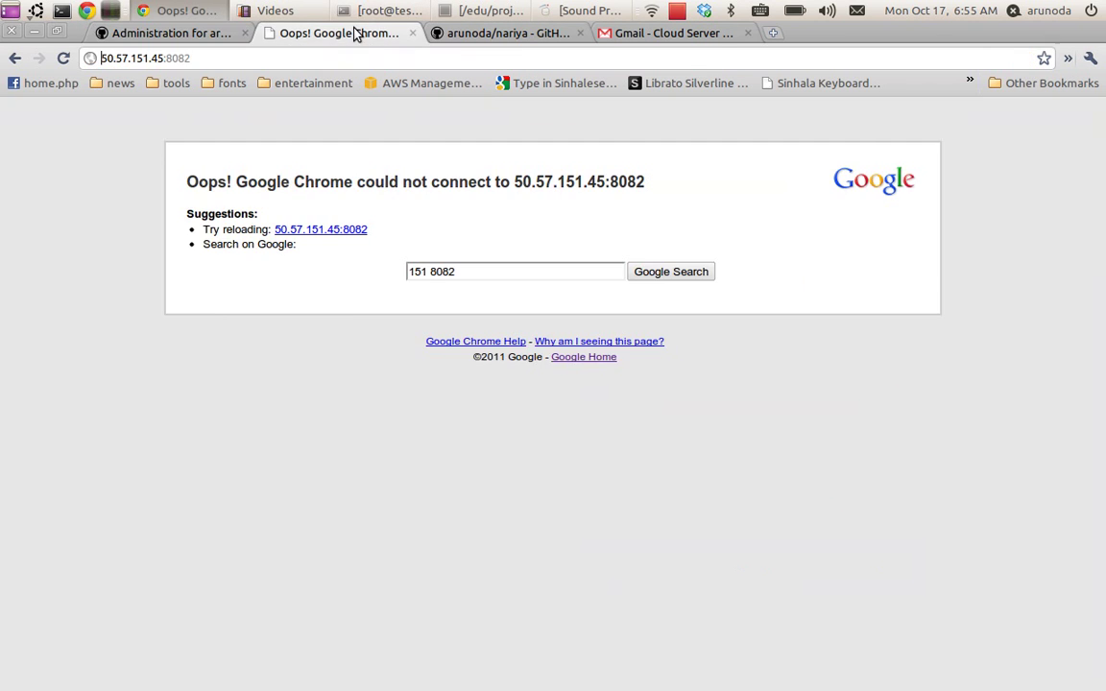
pyautogui.click(65, 59)
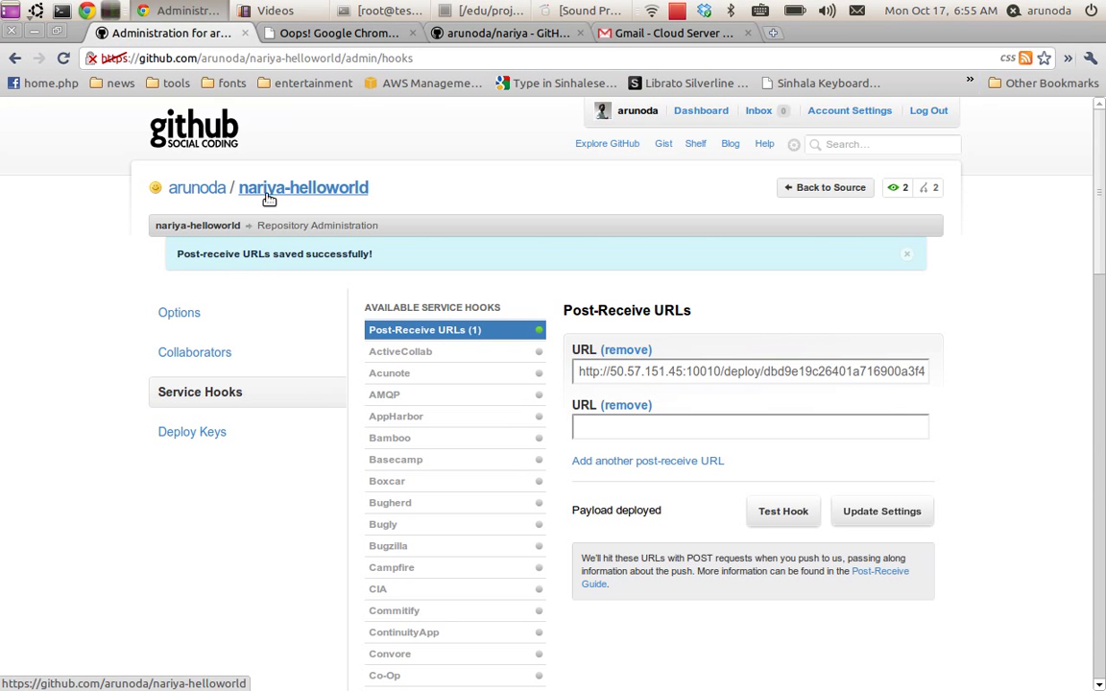
# Step: Open start.js from the nariya-helloworld file list, showing its 'I've changed it again' handler
pyautogui.click(270, 195)
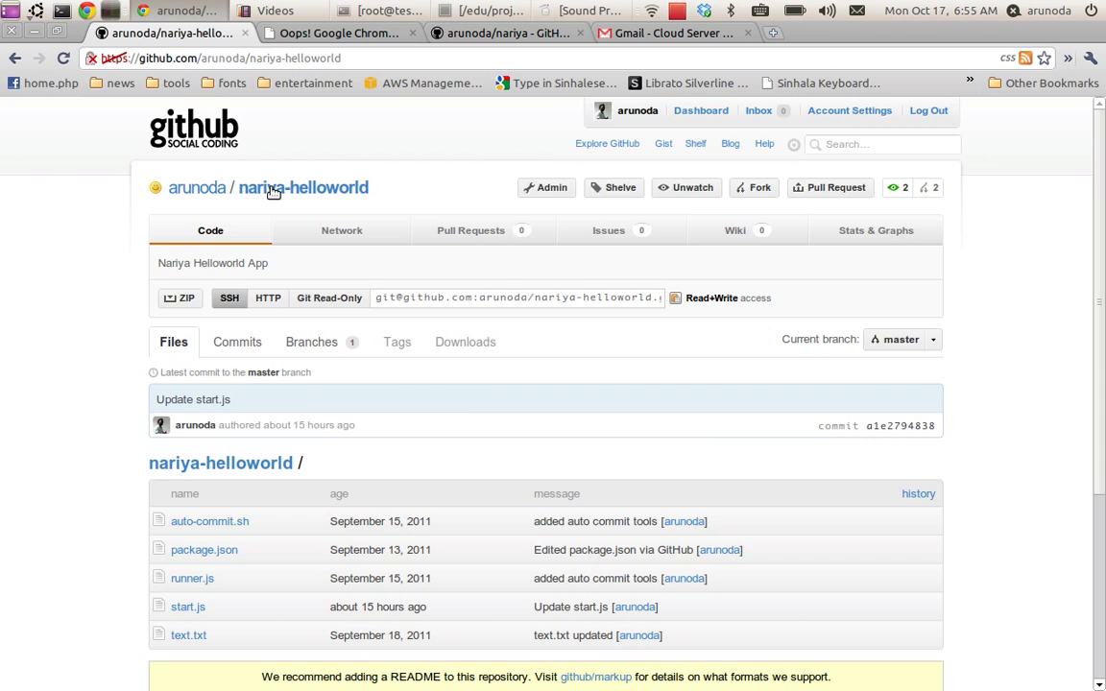
pyautogui.scroll(-3, 210, 466)
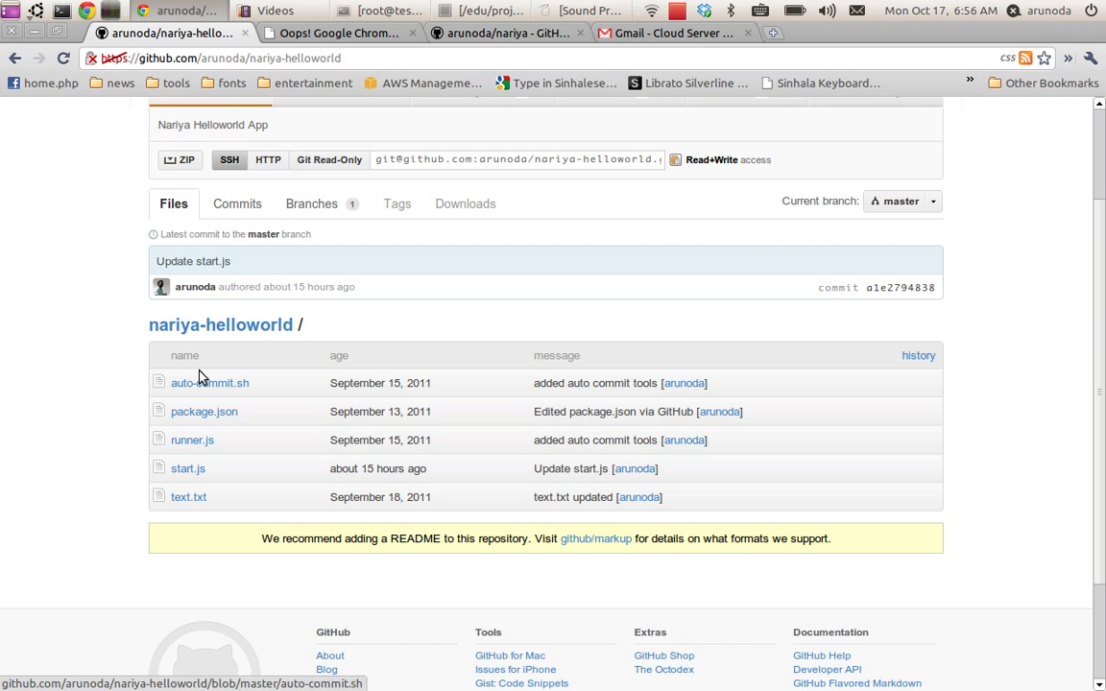
pyautogui.click(187, 470)
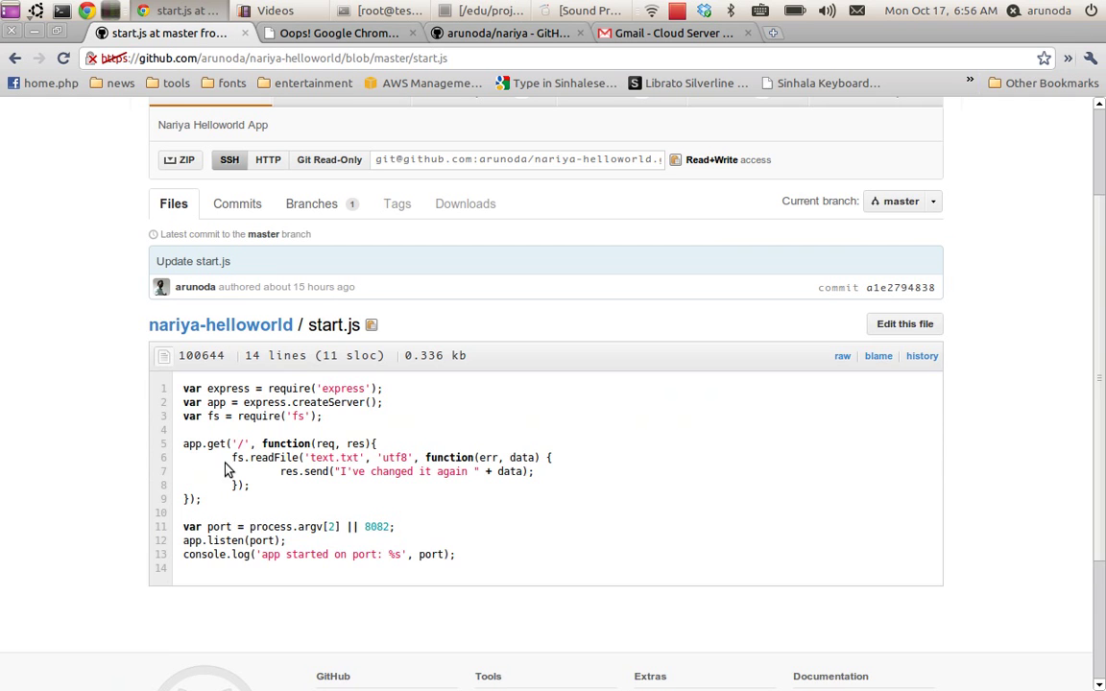
pyautogui.scroll(-2, 228, 469)
pyautogui.click(902, 234)
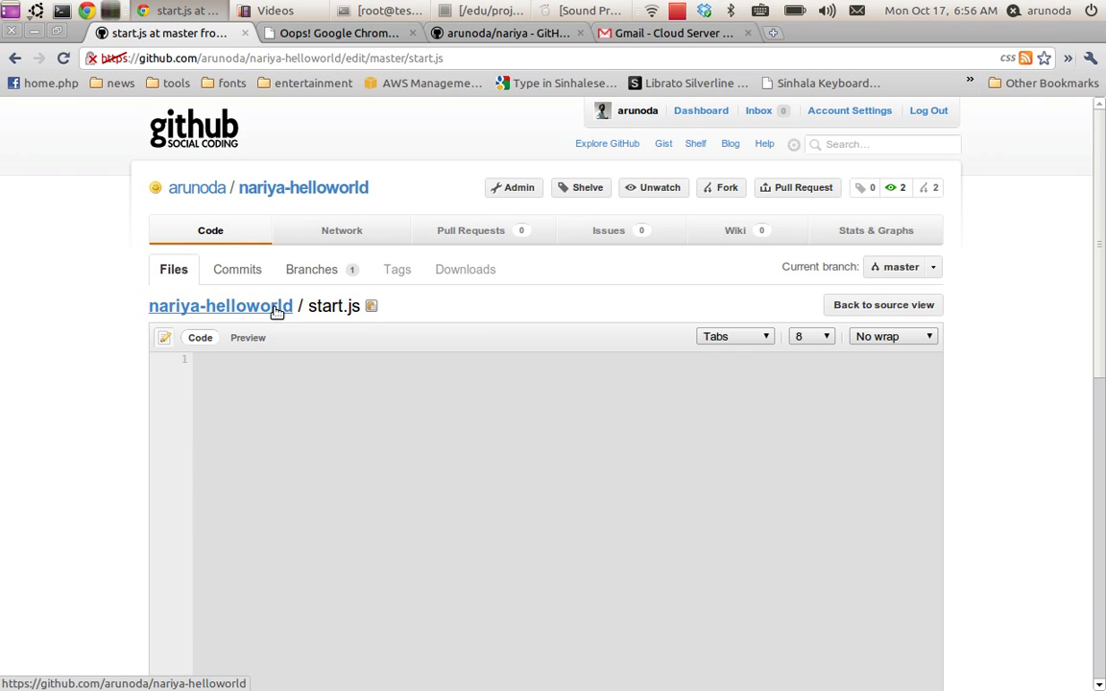
pyautogui.click(278, 308)
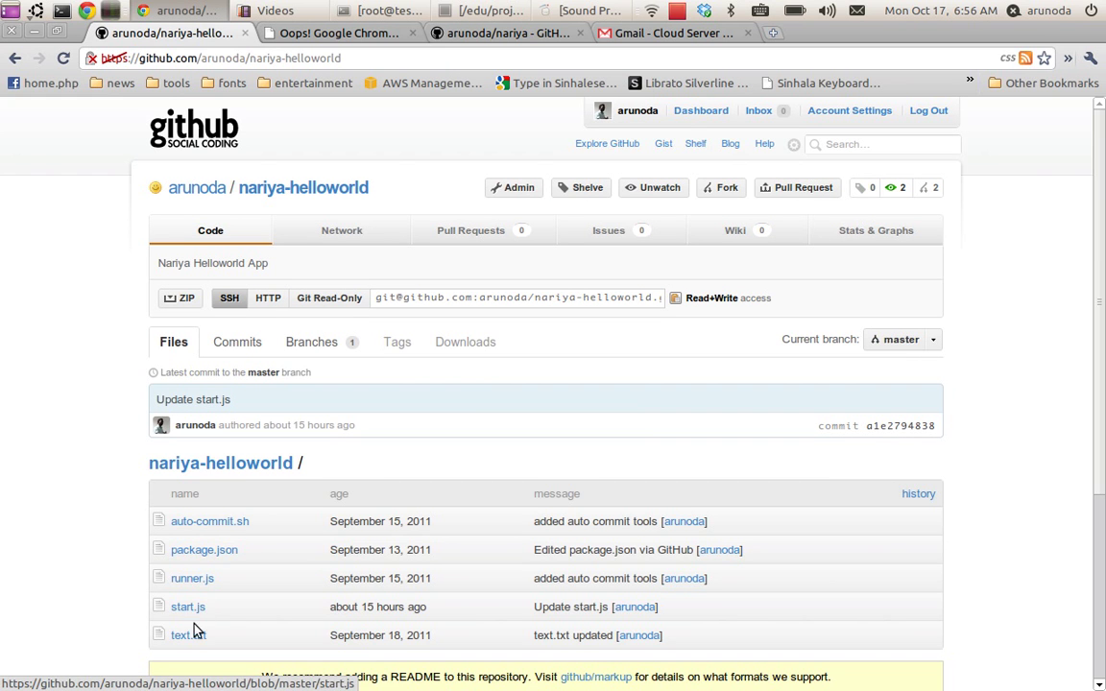
pyautogui.click(189, 607)
pyautogui.scroll(-1, 69, 567)
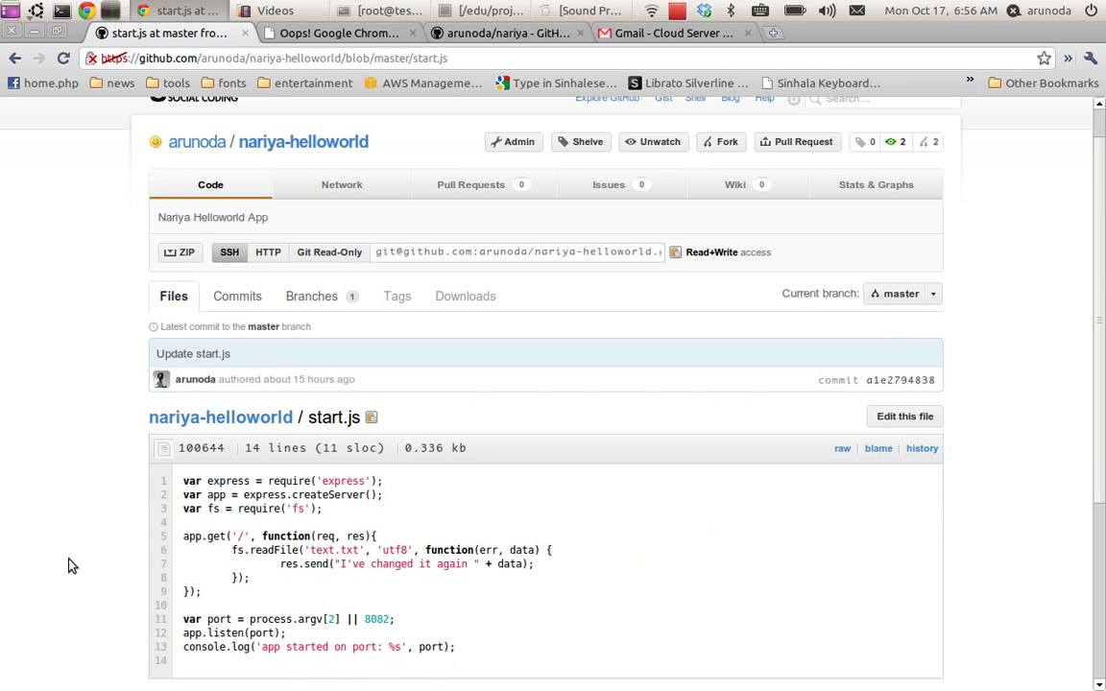
# Step: Edit start.js online, replacing 'I've changed it again' with 'OK - It's changed' on line 7
pyautogui.click(911, 419)
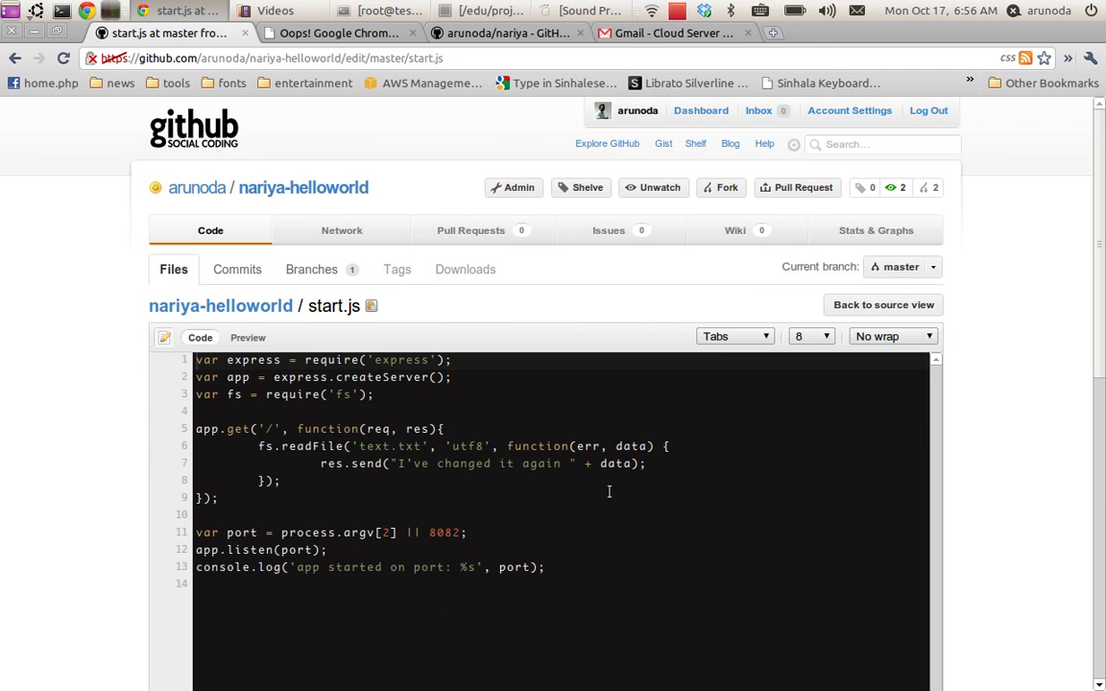
pyautogui.scroll(-1, 524, 478)
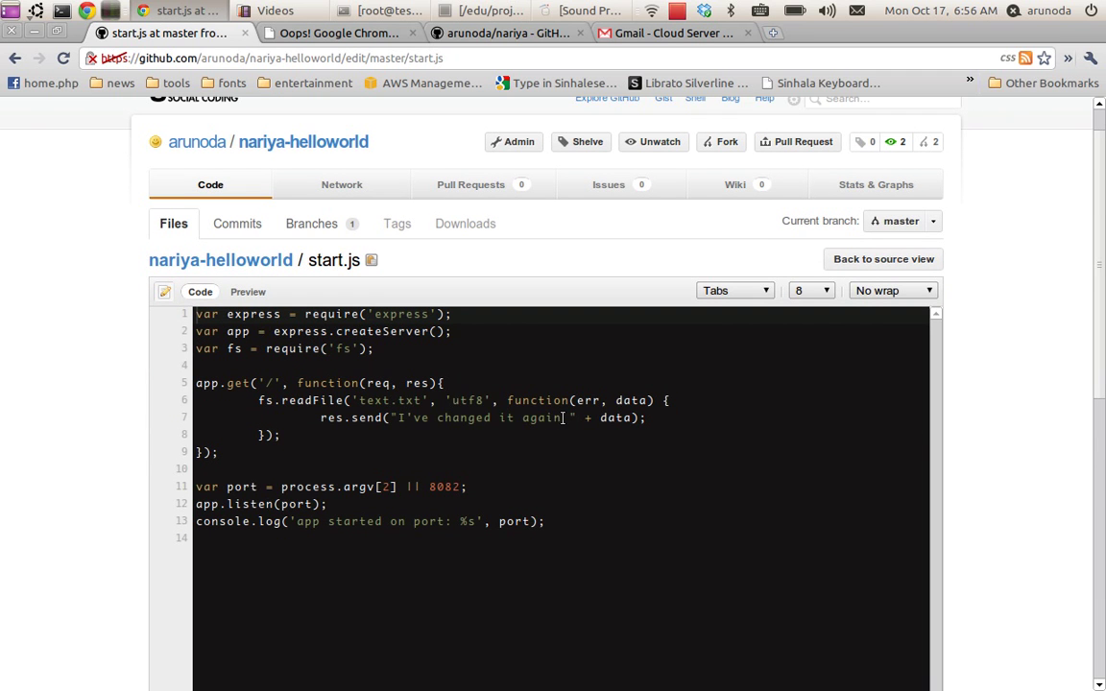
pyautogui.moveTo(564, 418); pyautogui.dragTo(400, 404)
pyautogui.press('BackSpace')
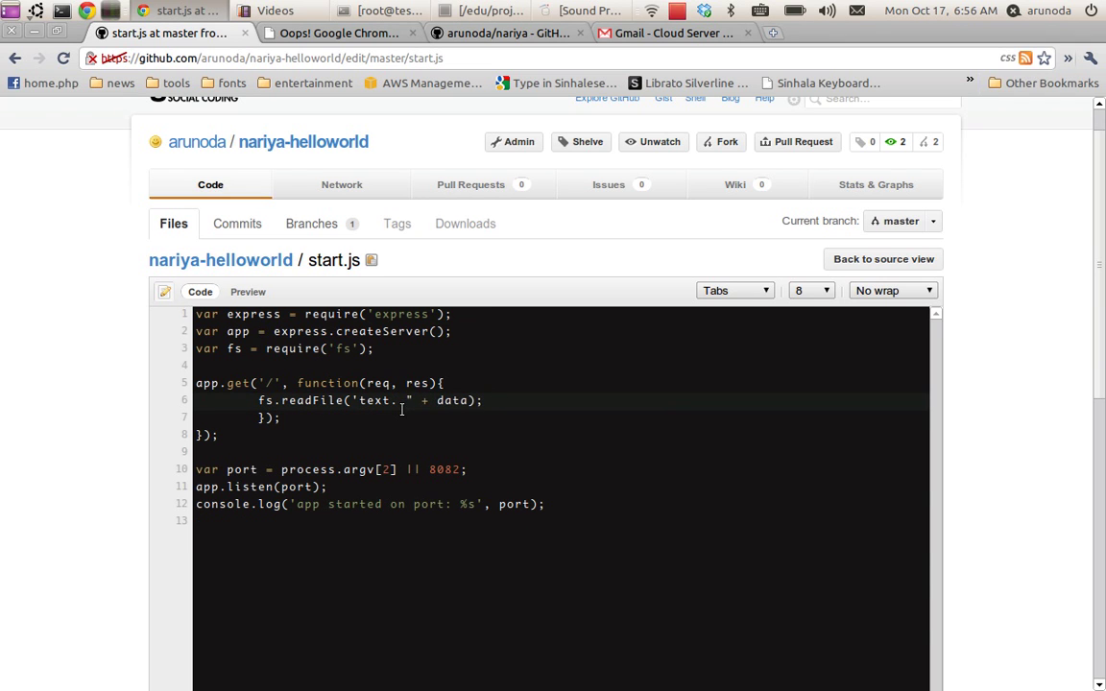
pyautogui.hotkey('ctrl', 'z')
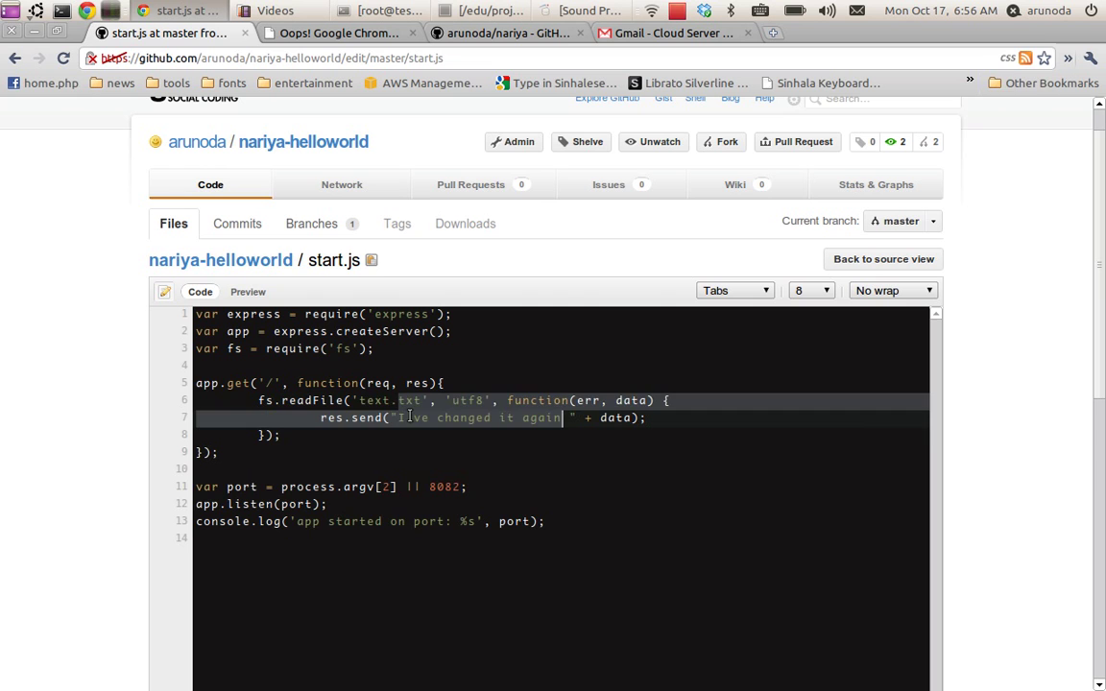
pyautogui.moveTo(563, 419); pyautogui.dragTo(399, 414)
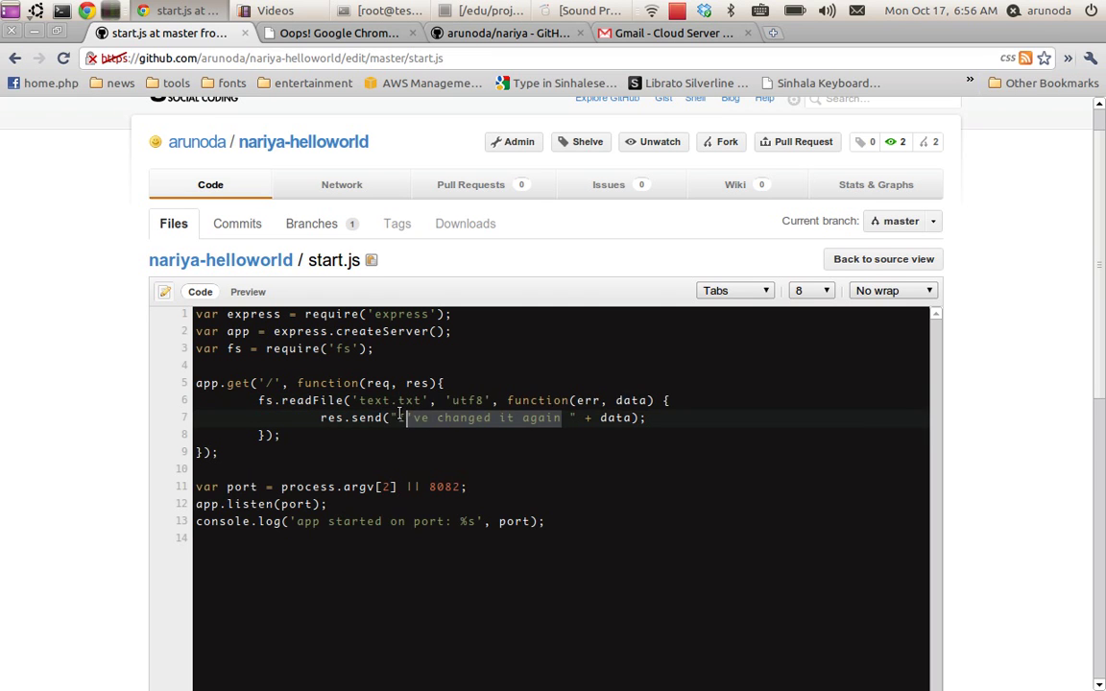
pyautogui.write('OK - ')
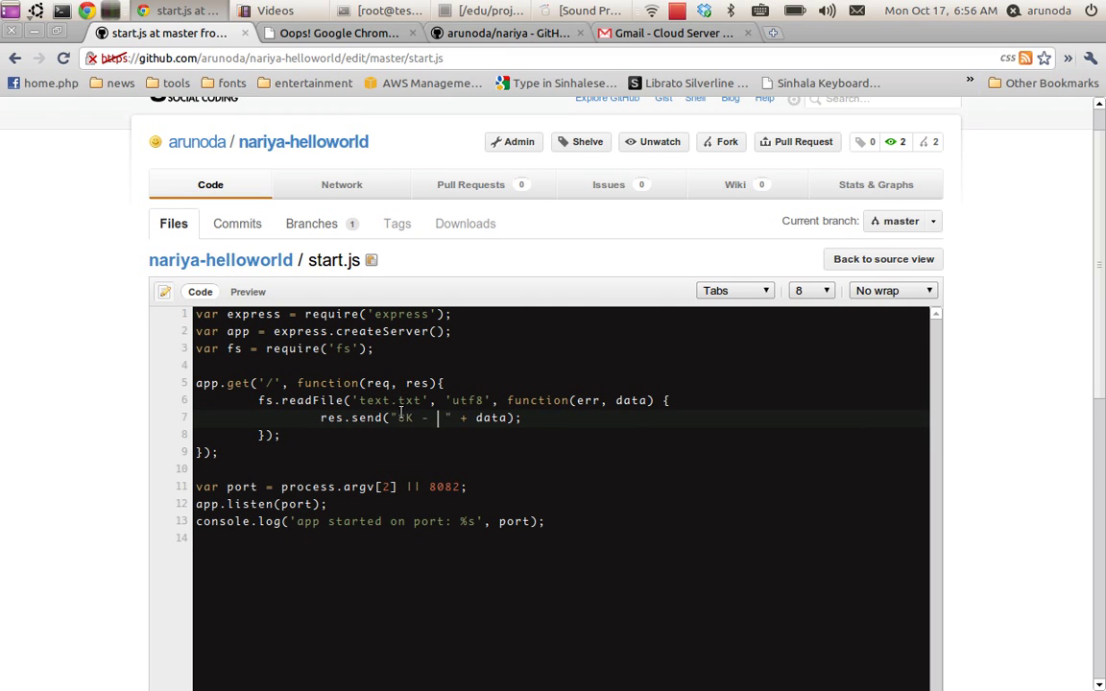
pyautogui.write('Its')
pyautogui.press('BackSpace')
pyautogui.press('BackSpace')
pyautogui.write("'s changed")
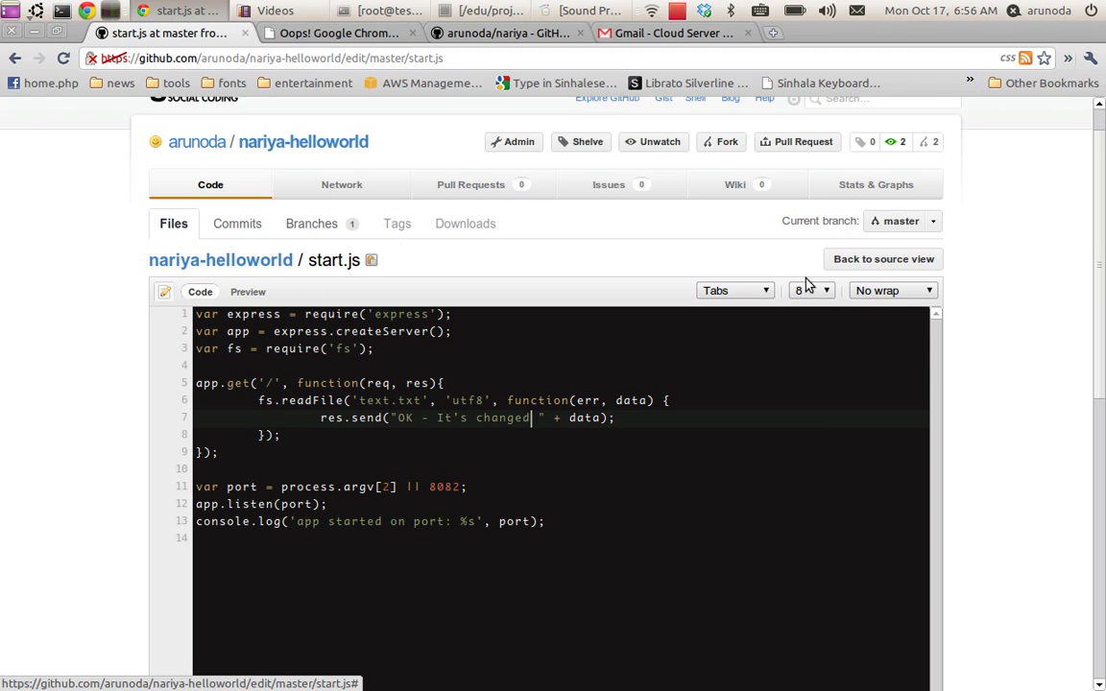
pyautogui.scroll(-8, 787, 427)
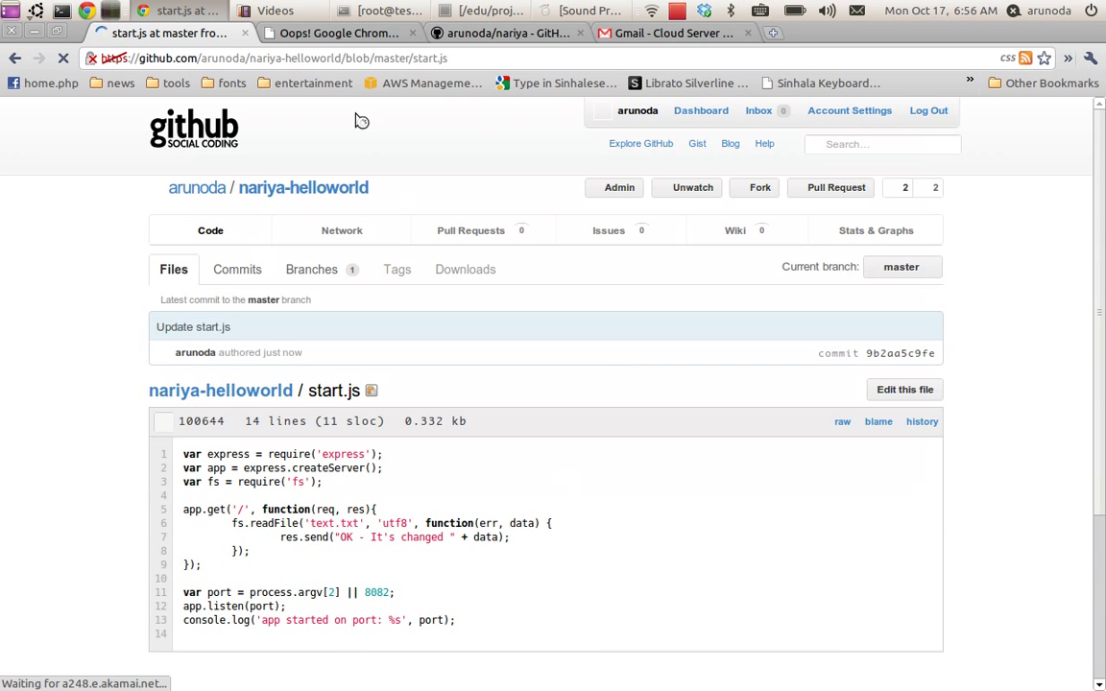
# Step: Reload the 50.57.151.45:8082 app tab until it shows 'OK - It's changed'
pyautogui.click(343, 37)
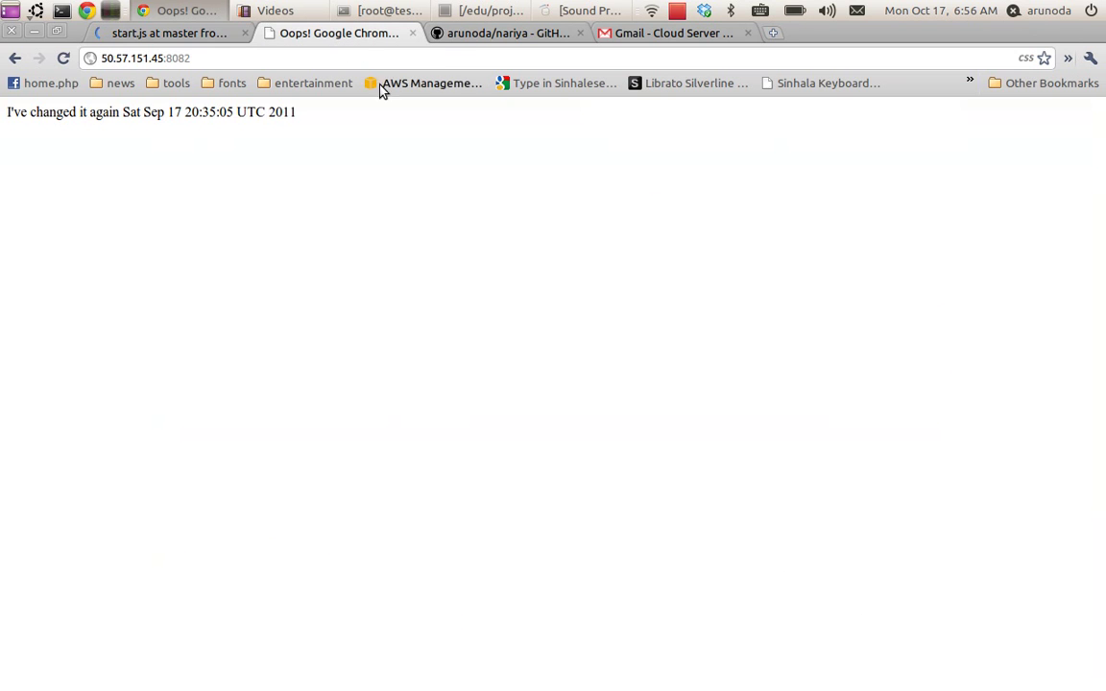
pyautogui.click(64, 58)
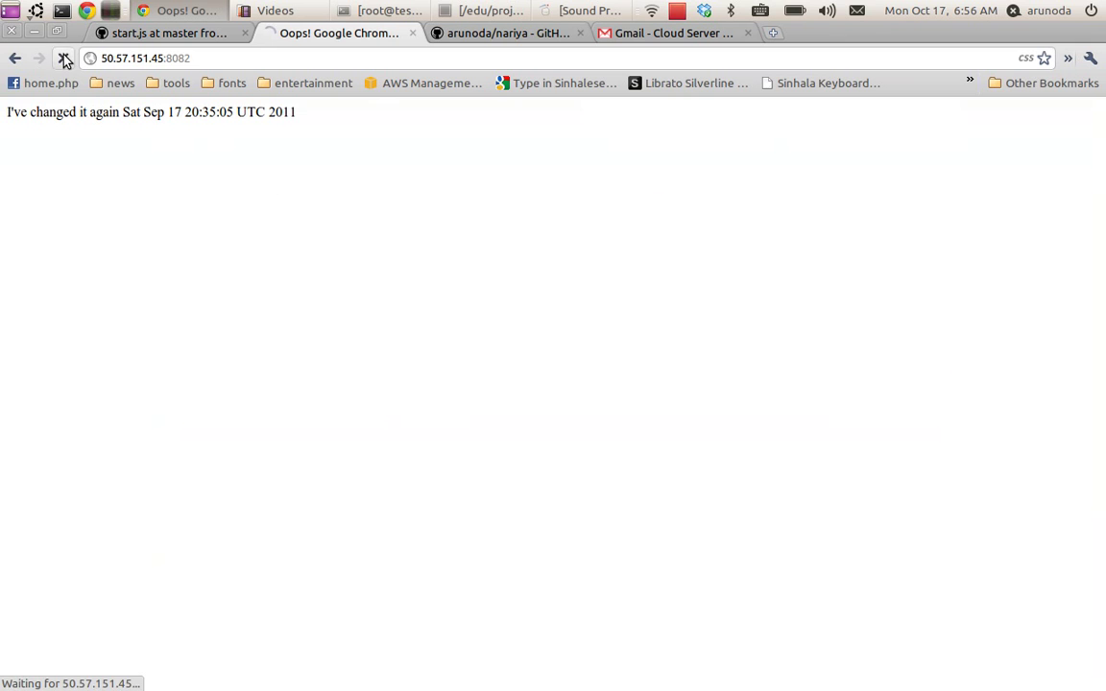
pyautogui.click(64, 57)
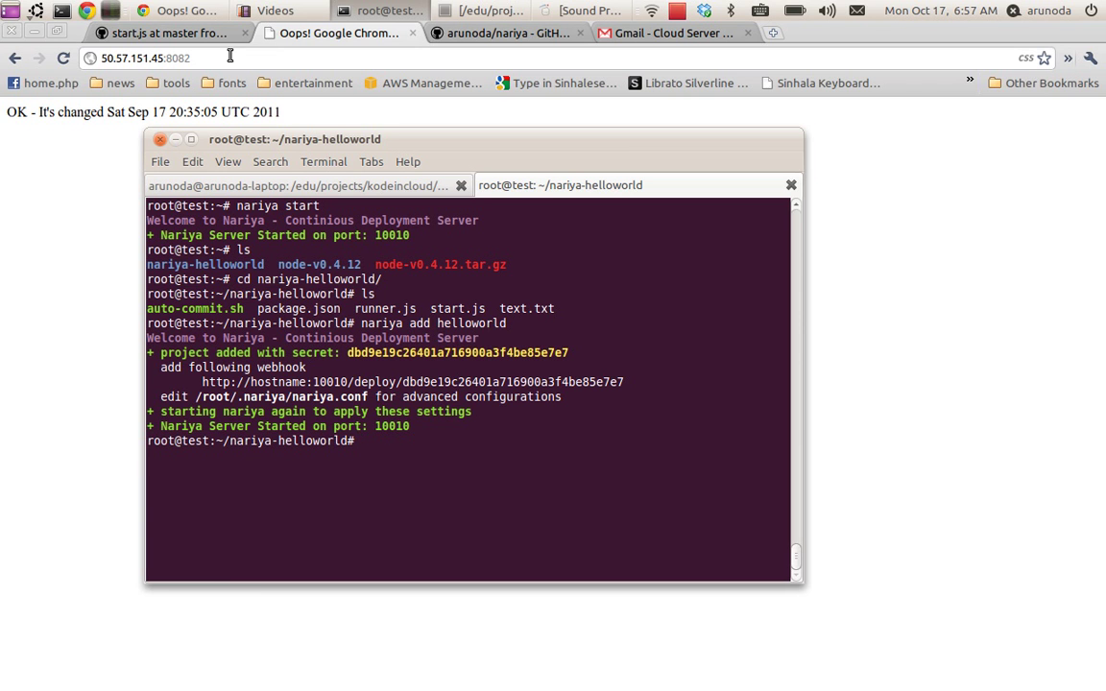
# Step: Switch to the arunoda/nariya GitHub repository tab, showing the 'readme updated' master commit
pyautogui.click(468, 33)
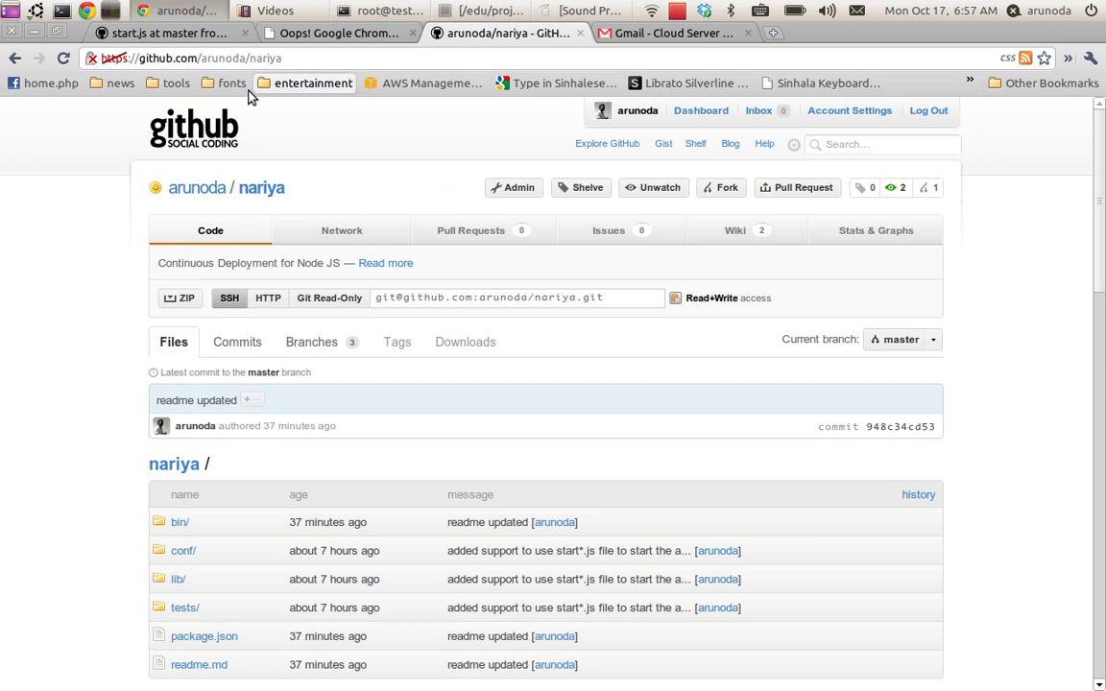